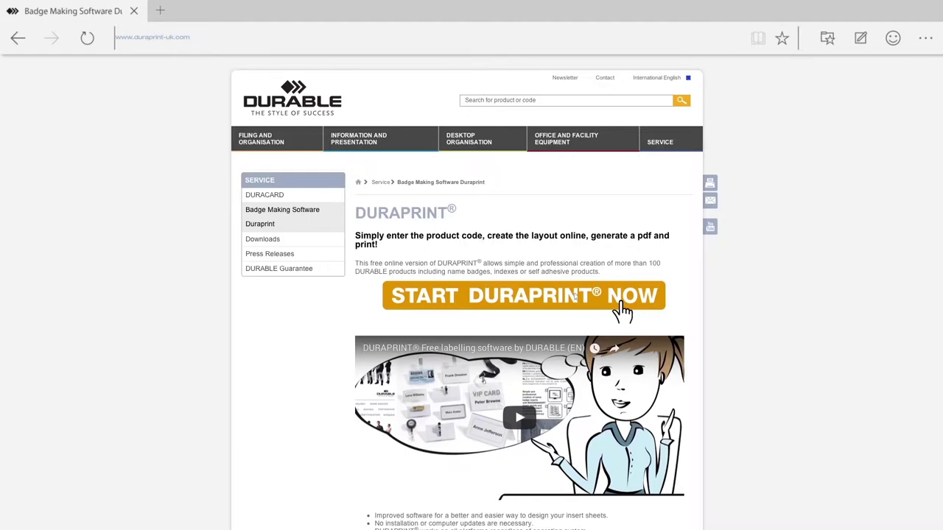
- Start DURAPRINT and open a new design for the landscape Identification card 8914, 8915 in the Duracard, Cards category
left_click(623, 309)
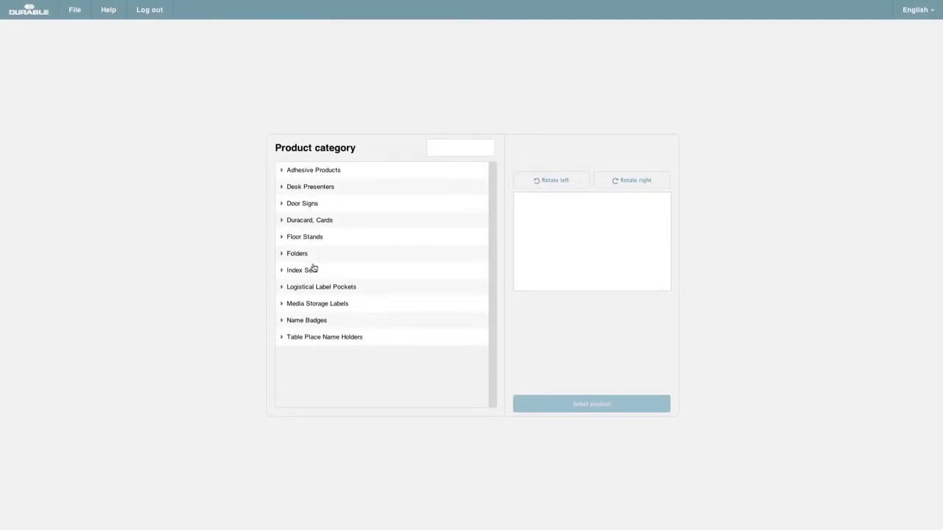
left_click(310, 221)
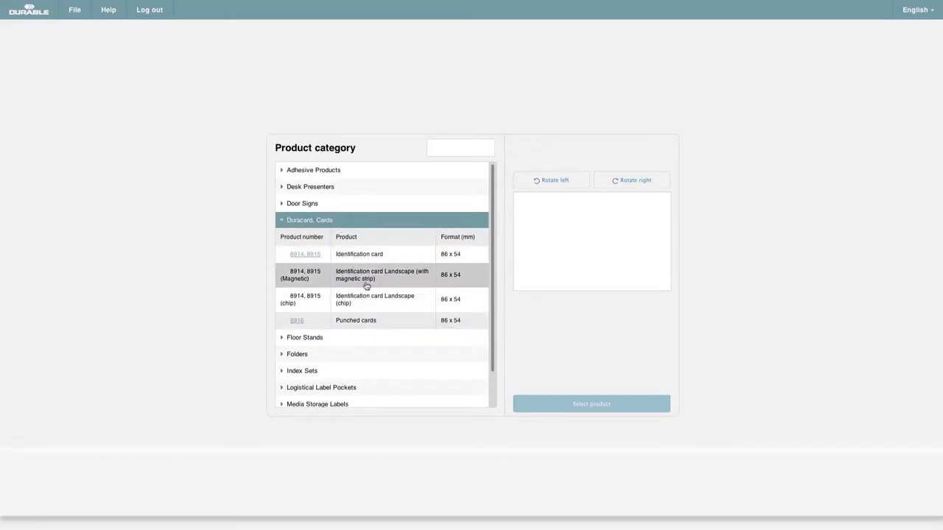
left_click(363, 258)
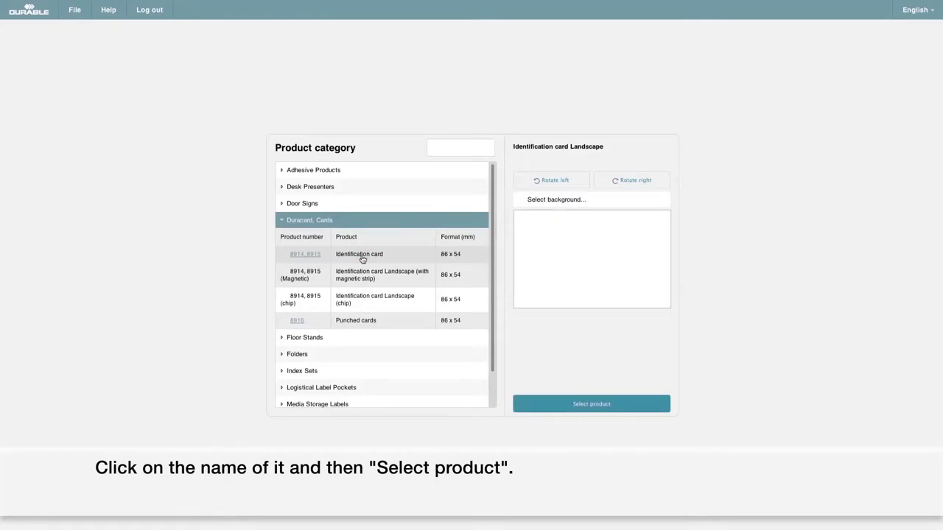
left_click(601, 407)
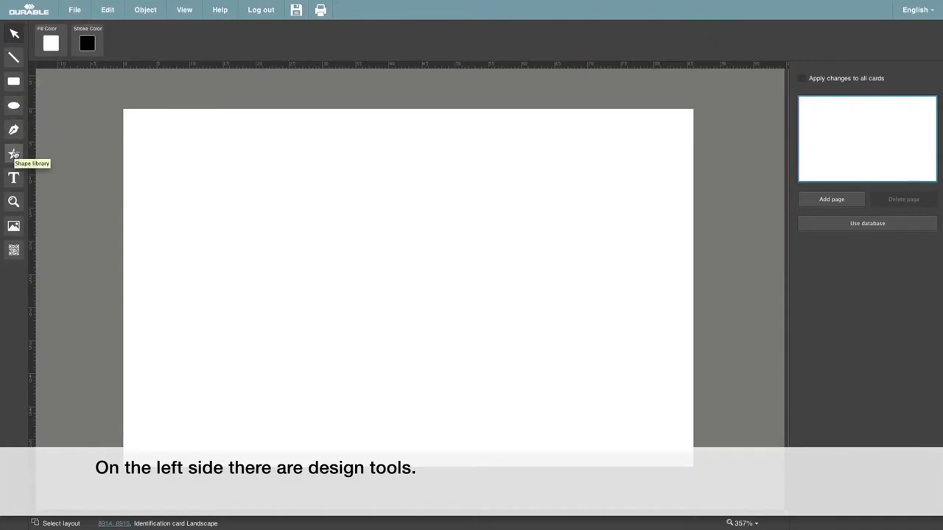
- Import Background.jpg from the Cards folder onto the blank card
left_click(14, 227)
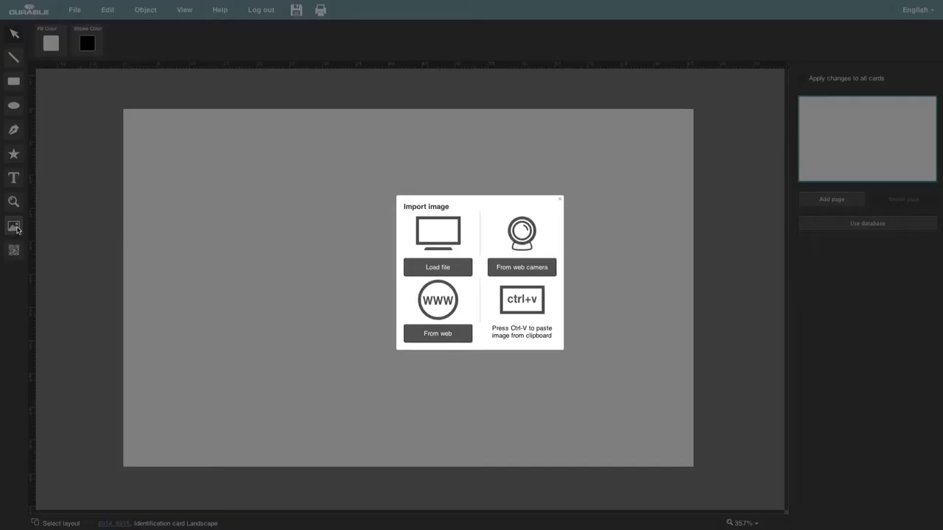
left_click(416, 274)
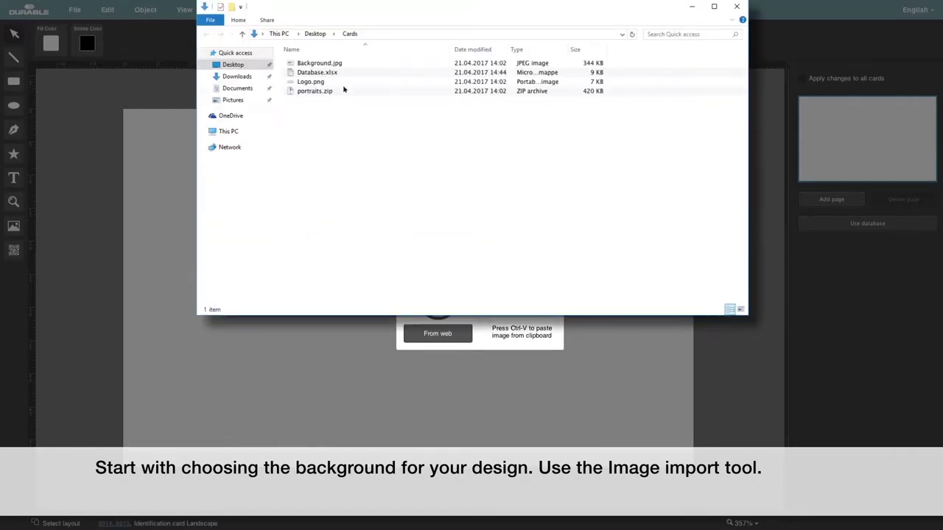
left_click(335, 65)
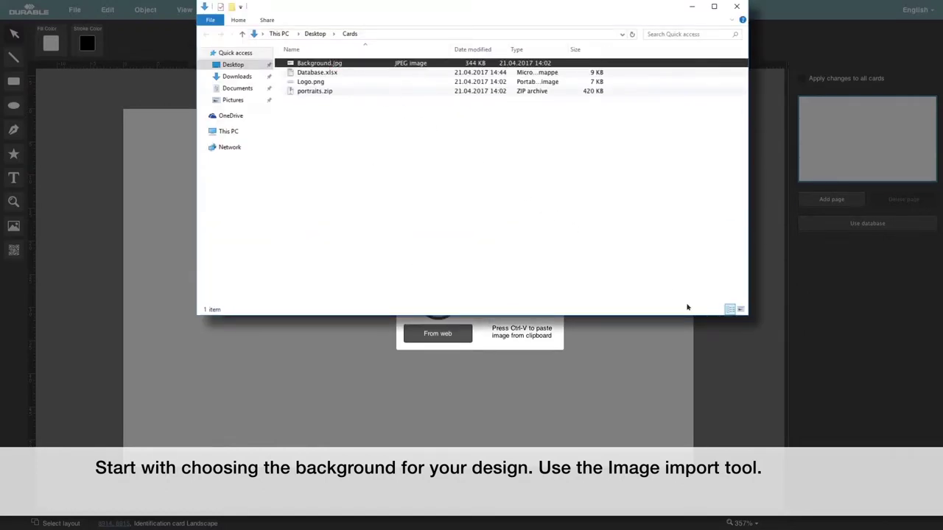
key("Return")
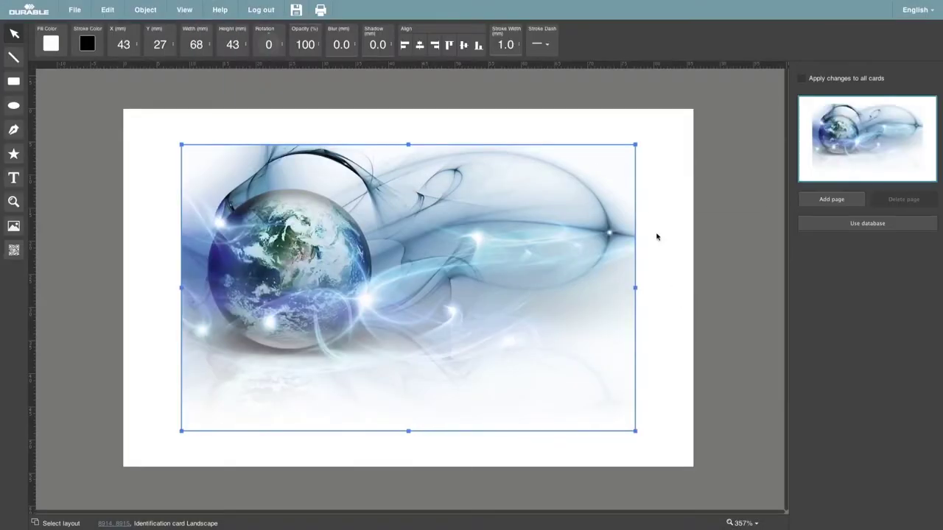
- Enlarge the background image from opposite corners until it covers the whole card
mouse_move(639, 143)
left_mouse_down()
mouse_move(641, 166)
mouse_move(629, 134)
mouse_move(635, 146)
left_mouse_up()
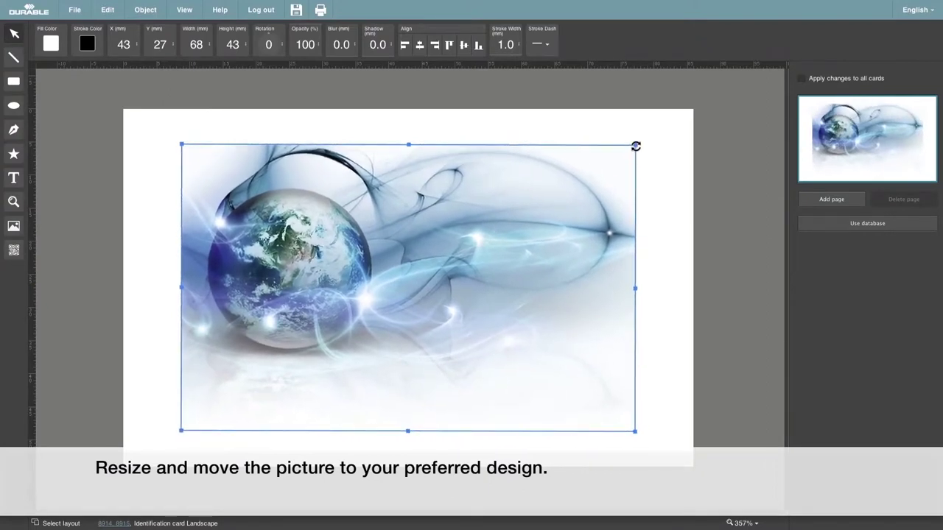
left_click_drag(636, 144, 695, 106)
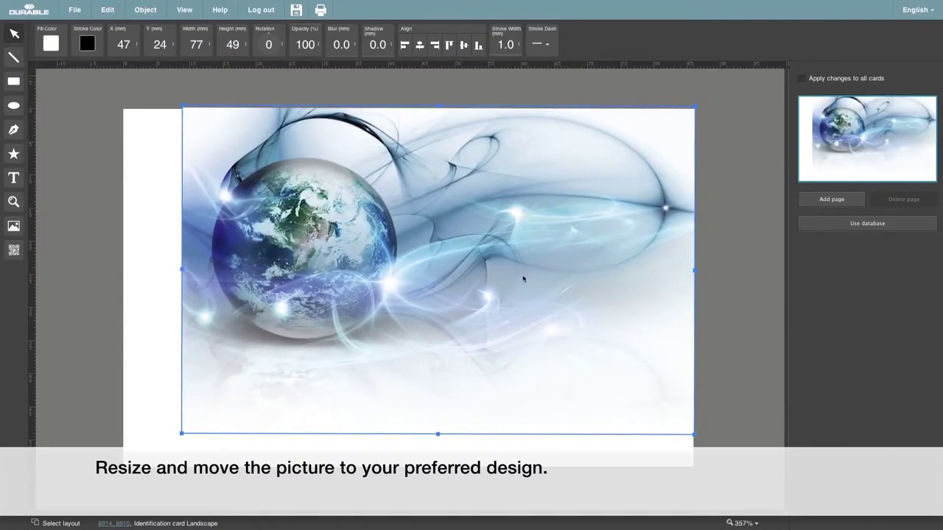
left_click_drag(177, 436, 120, 471)
left_click(101, 452)
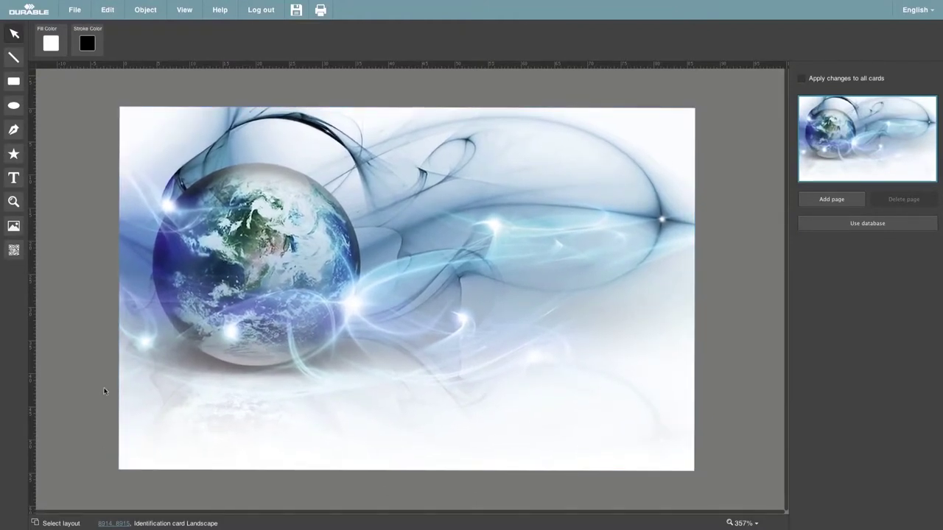
- Import the company logo from file and stretch it into a banner about 87 by 13 mm across the card's upper part
left_click(13, 227)
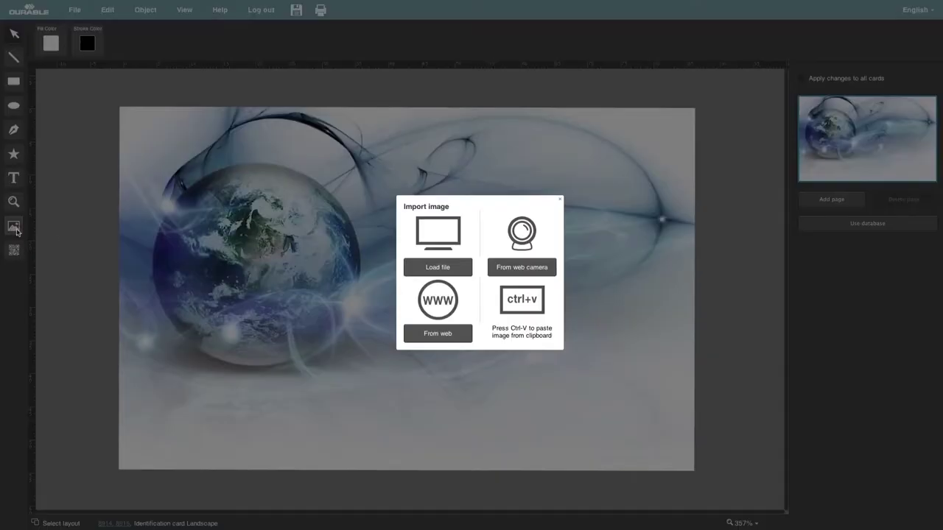
left_click(425, 272)
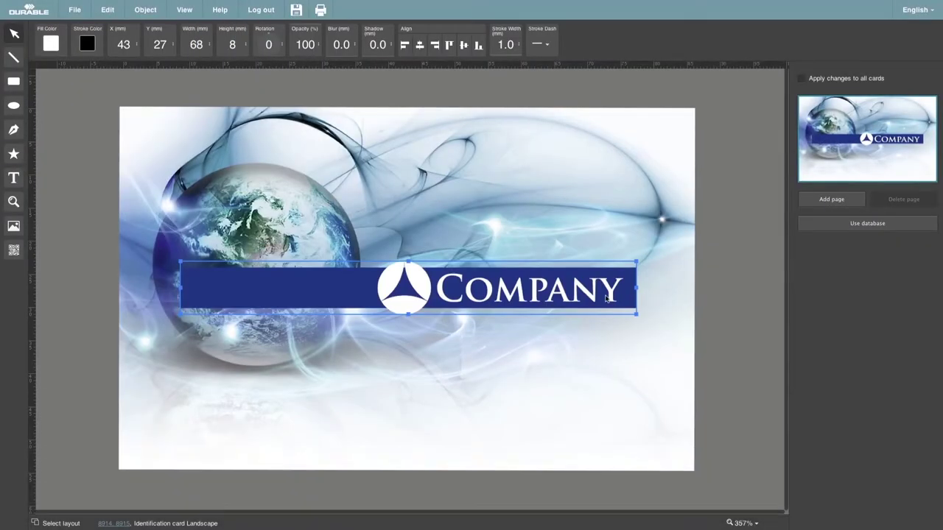
left_click_drag(603, 289, 600, 186)
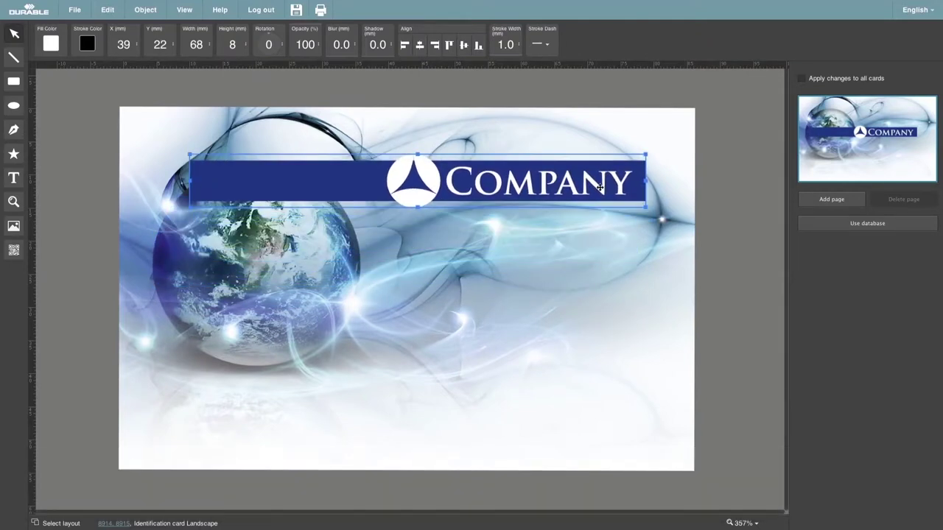
left_click_drag(645, 154, 696, 135)
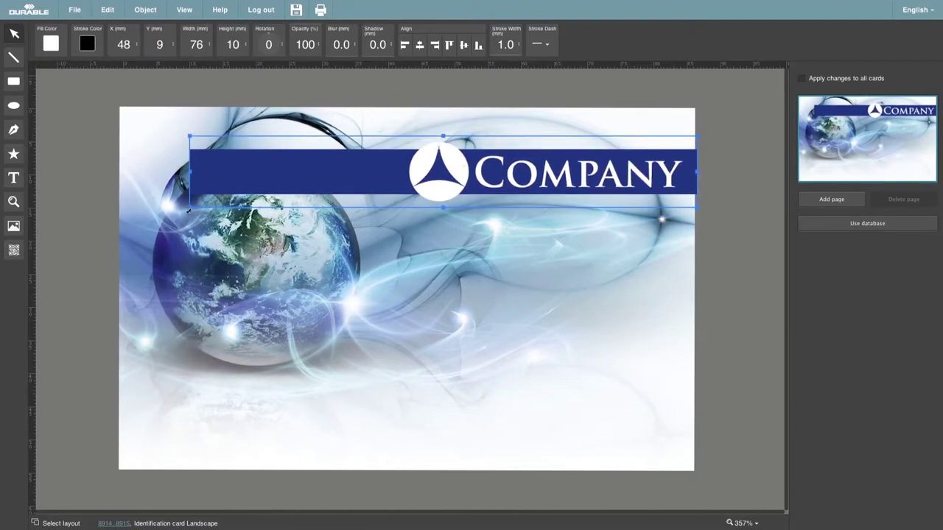
left_click_drag(189, 210, 115, 228)
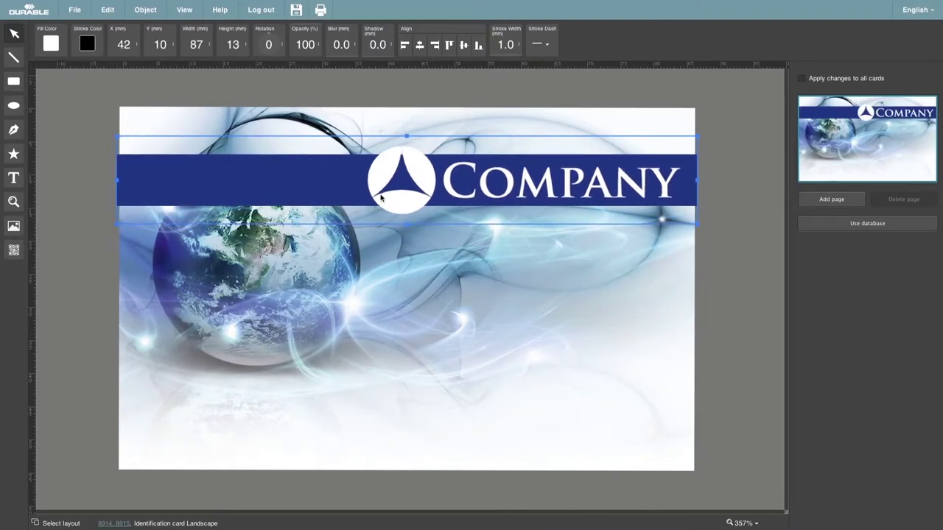
left_click_drag(381, 196, 380, 172)
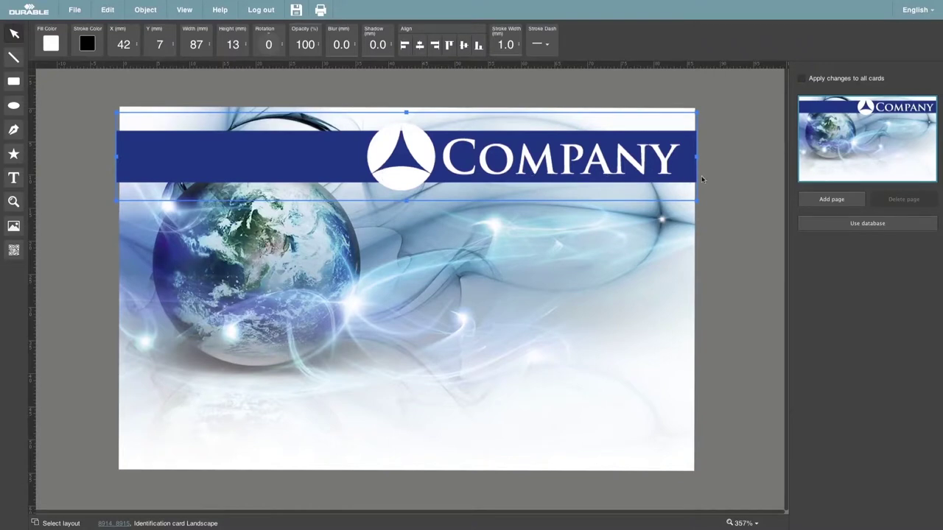
left_click(728, 179)
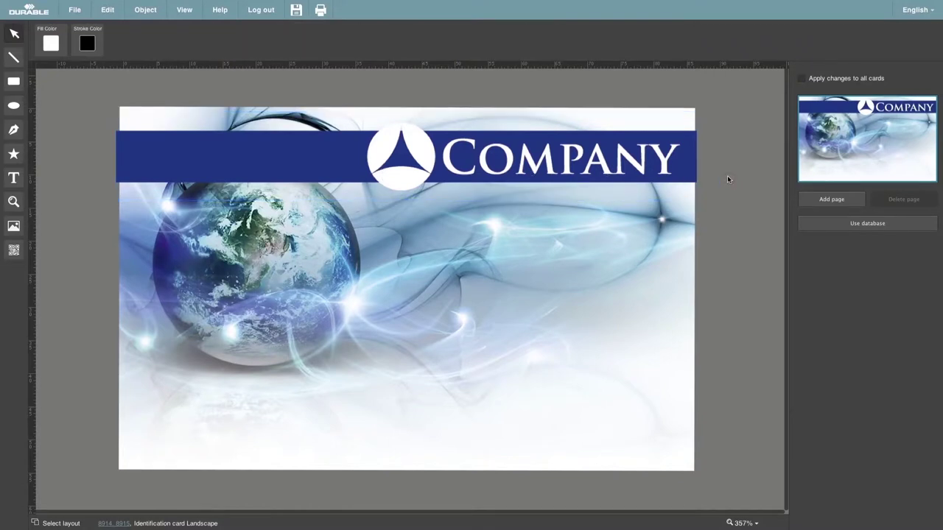
- Connect the card design to the Database.xlsx file
left_click(805, 226)
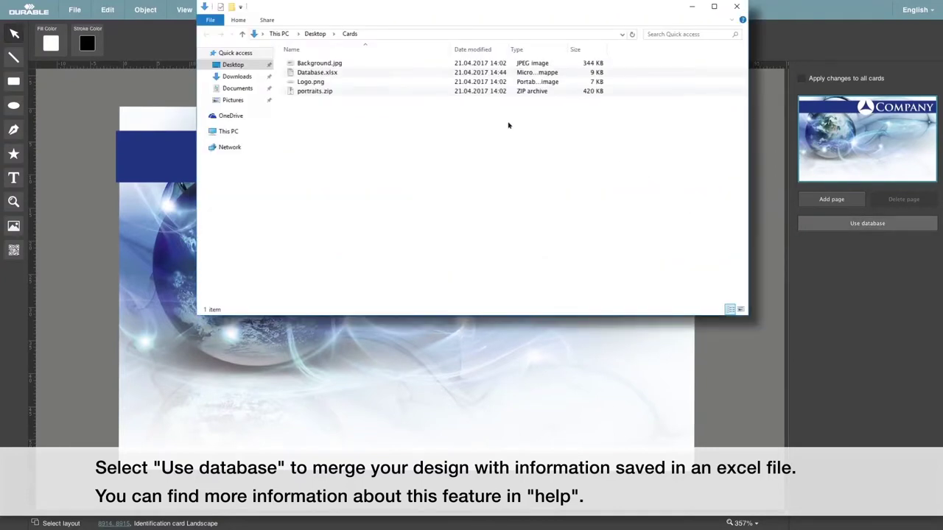
left_click(333, 74)
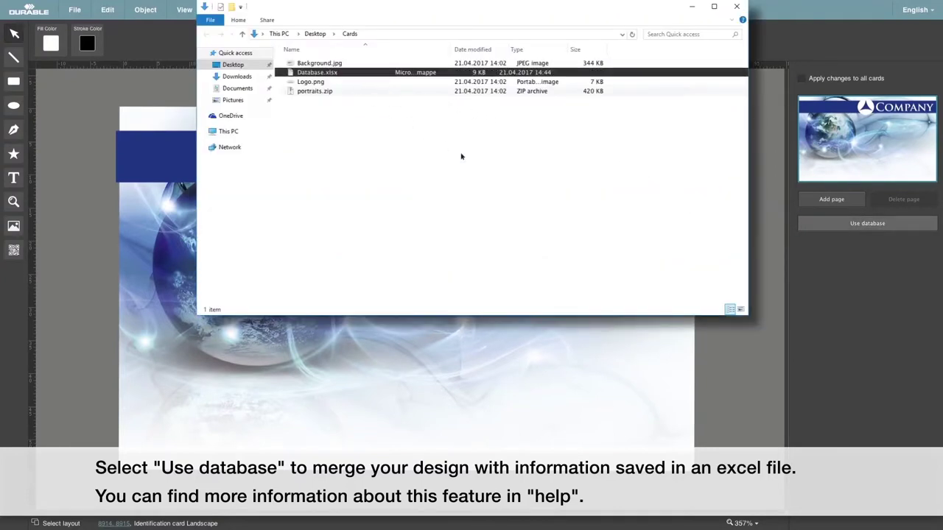
key("Return")
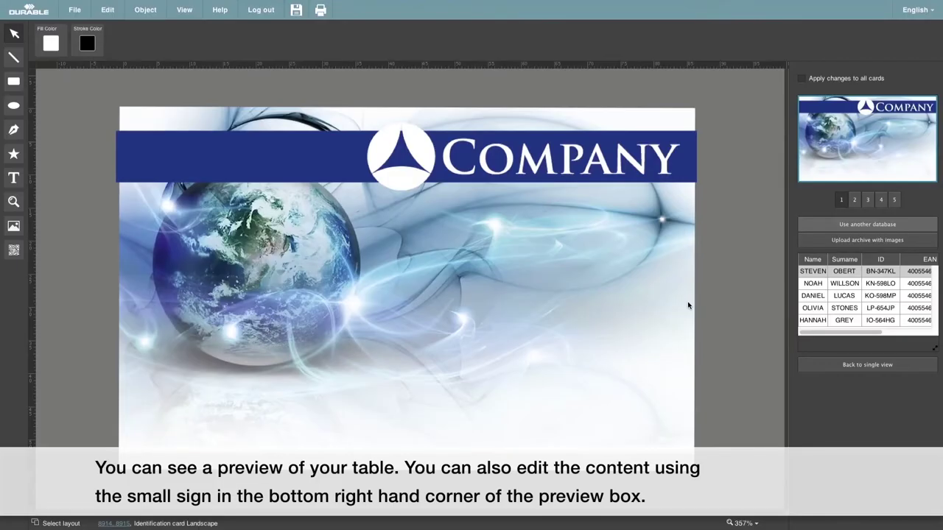
- Merge the Name and Surname columns of the database table
mouse_move(810, 335)
left_mouse_down()
mouse_move(865, 331)
mouse_move(801, 335)
left_mouse_up()
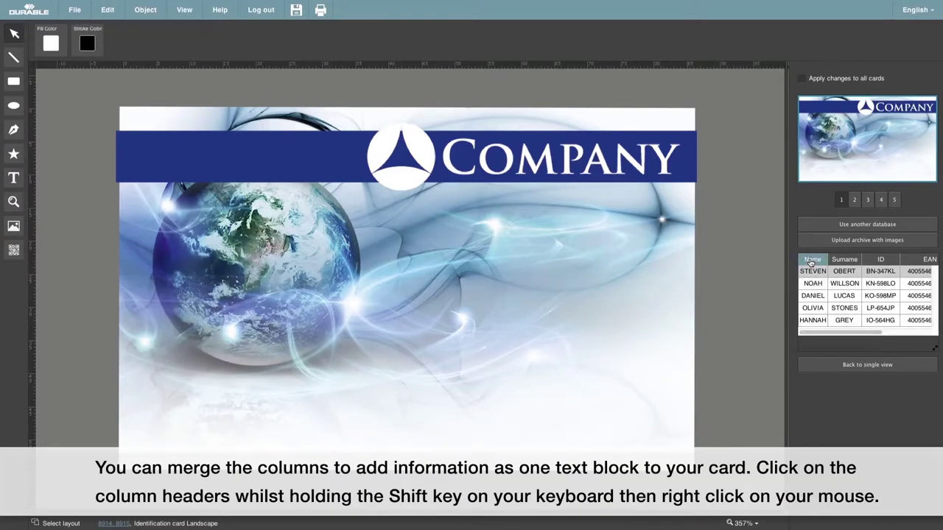
left_click(834, 260, "shift")
right_click(835, 260)
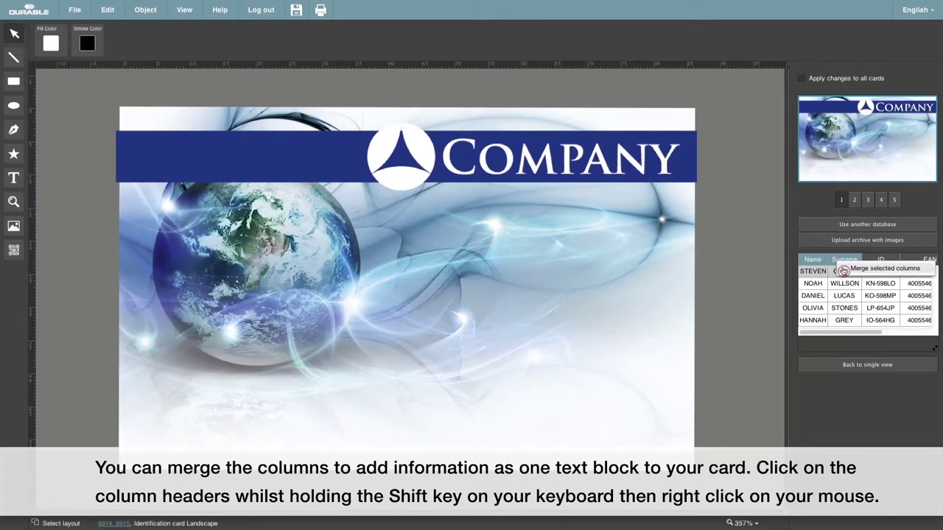
left_click(843, 270)
- Place the merged Name Surname column on the card below the globe, right-aligned in the Arimo font
left_click_drag(838, 333, 914, 333)
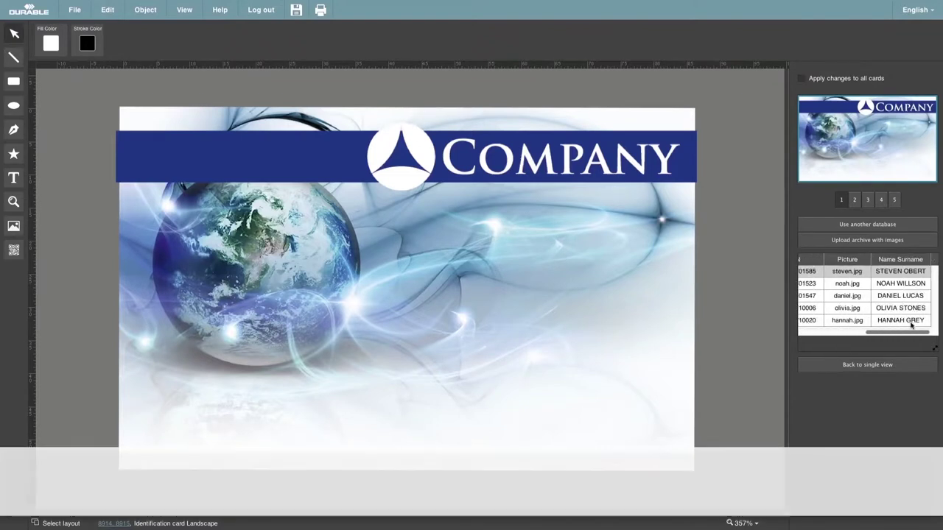
left_click_drag(898, 258, 286, 384)
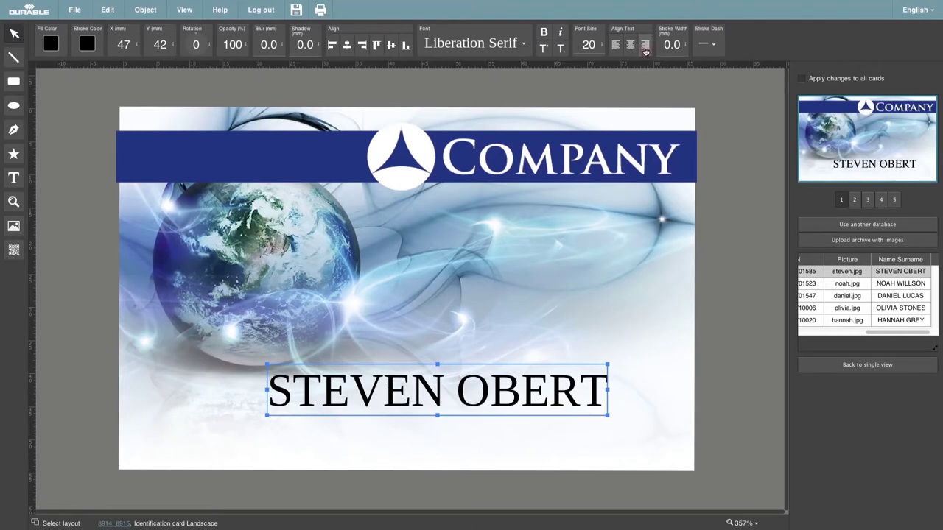
left_click(524, 46)
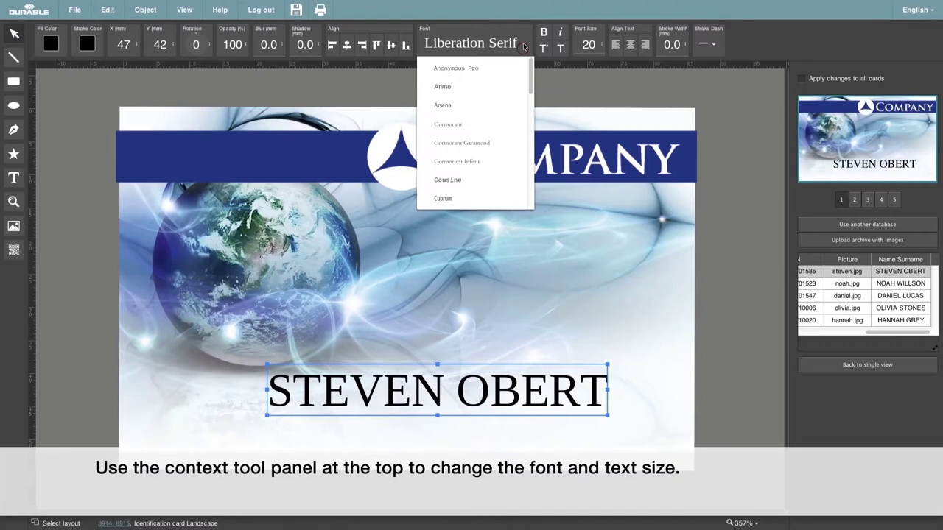
left_click(480, 72)
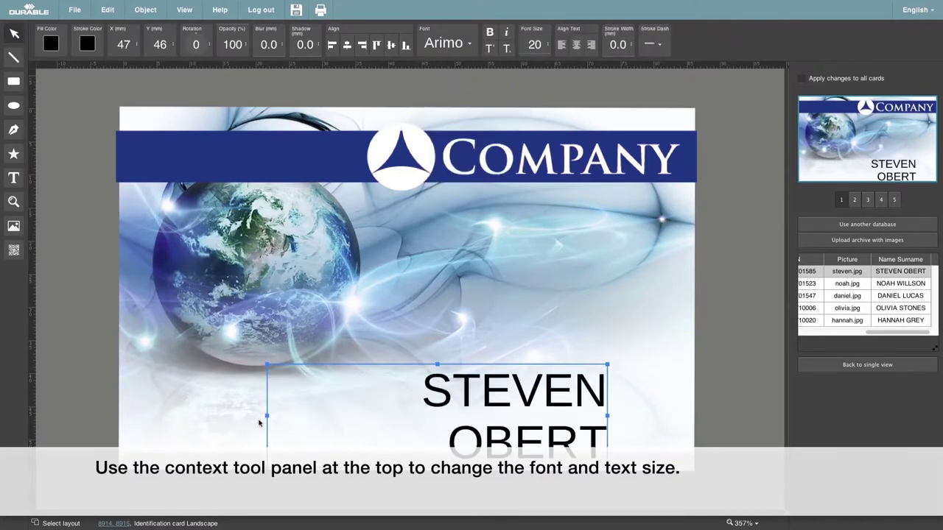
- Fit the name text box around a single line of text and make the name bold
left_click_drag(266, 417, 227, 415)
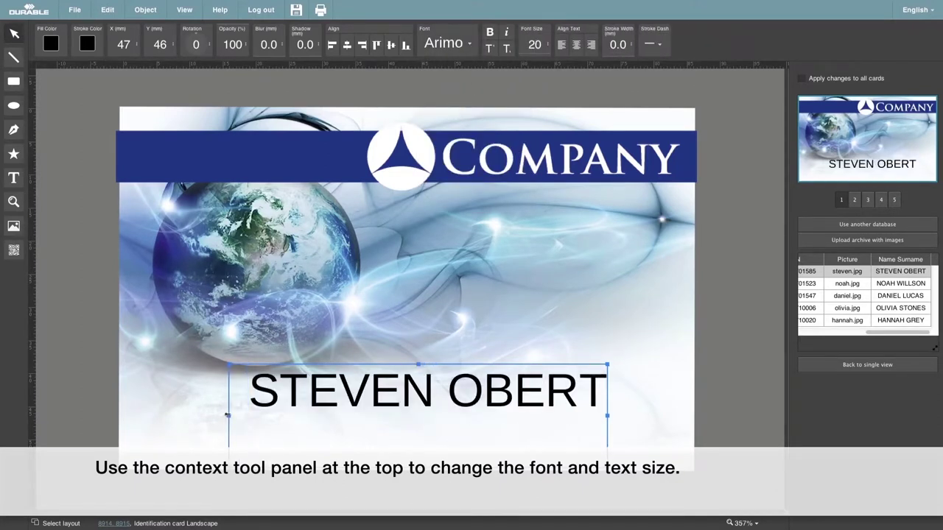
left_click_drag(421, 444, 422, 410)
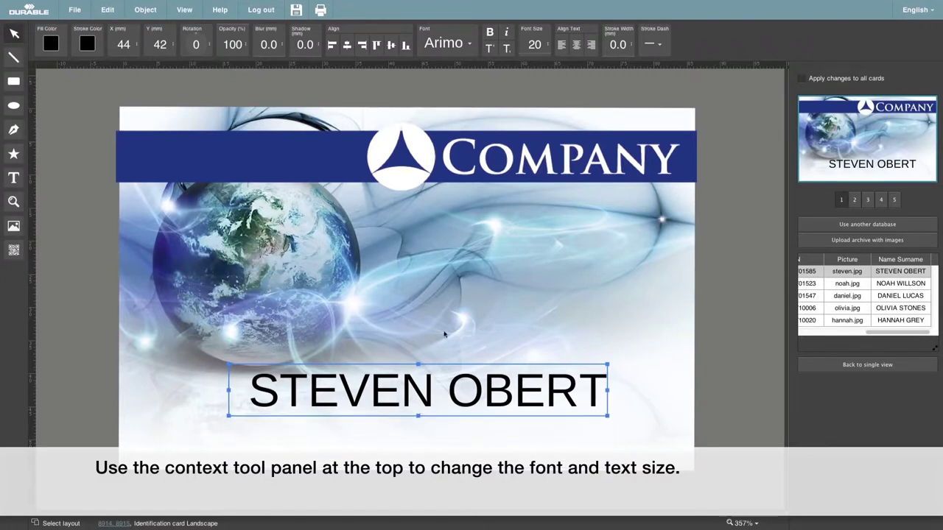
left_click(490, 32)
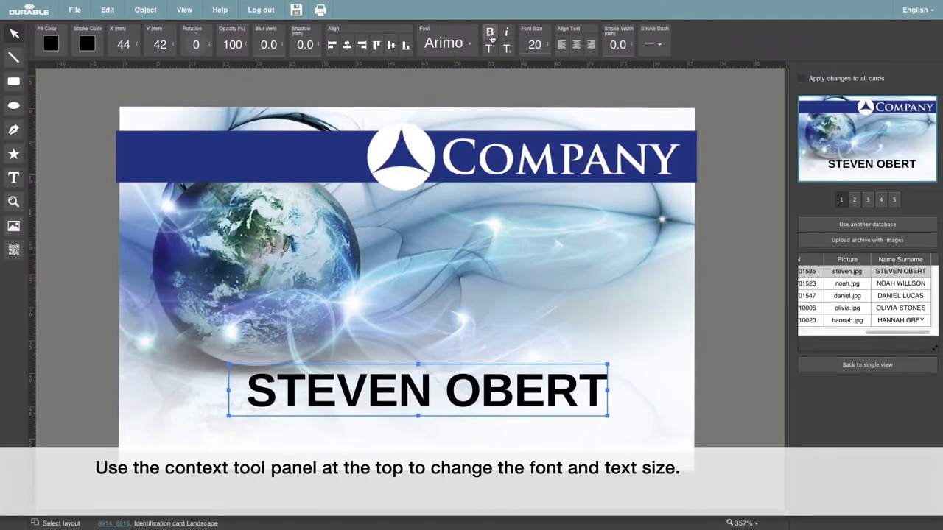
left_click_drag(502, 387, 507, 389)
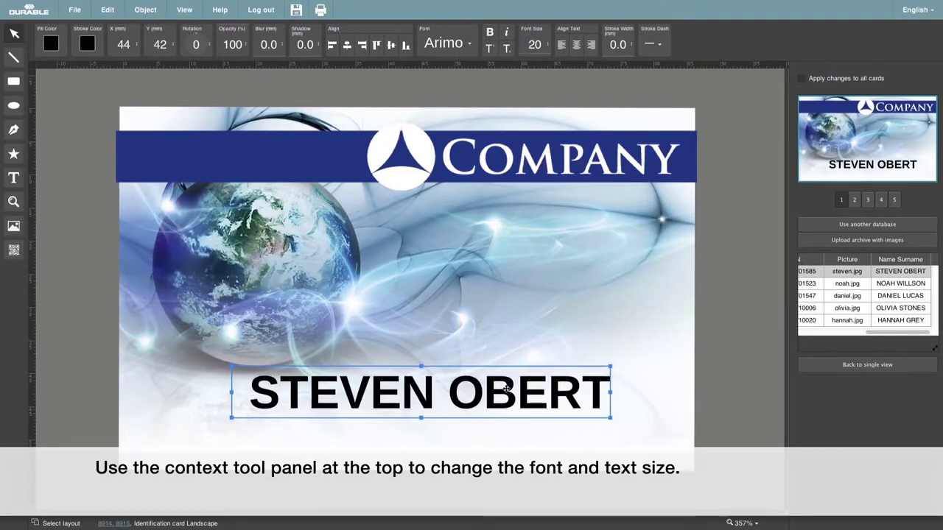
left_click(713, 402)
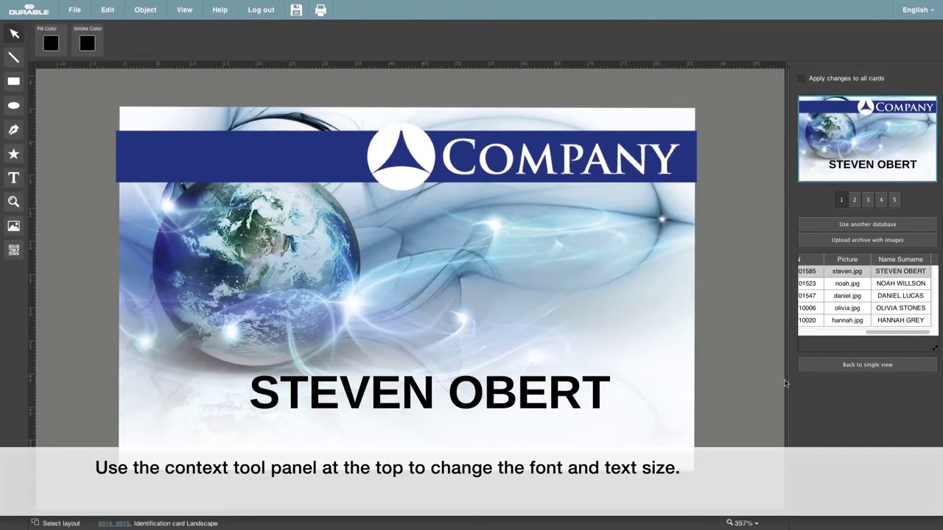
- Place the database's ID field on the card directly below the name and set its font size to 10
left_click_drag(872, 333, 810, 335)
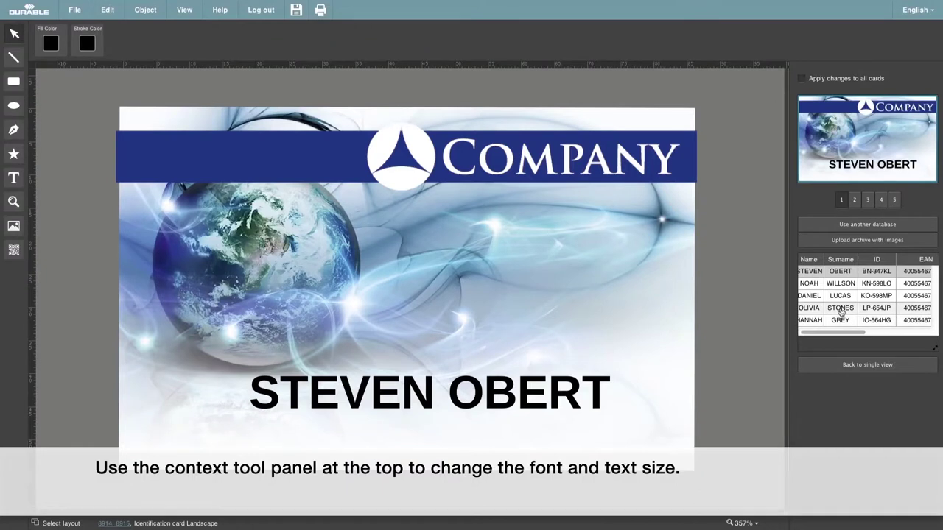
left_click_drag(804, 349, 405, 437)
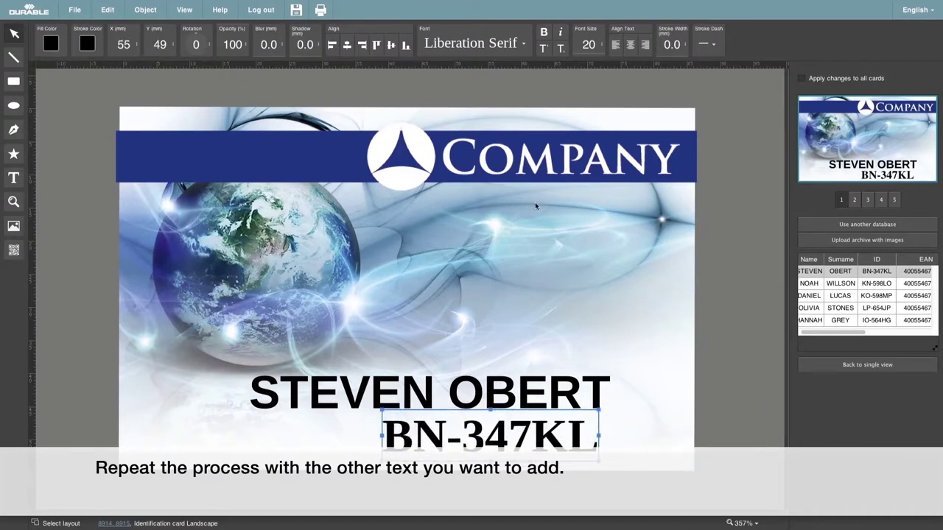
scroll(601, 47, "down", 15)
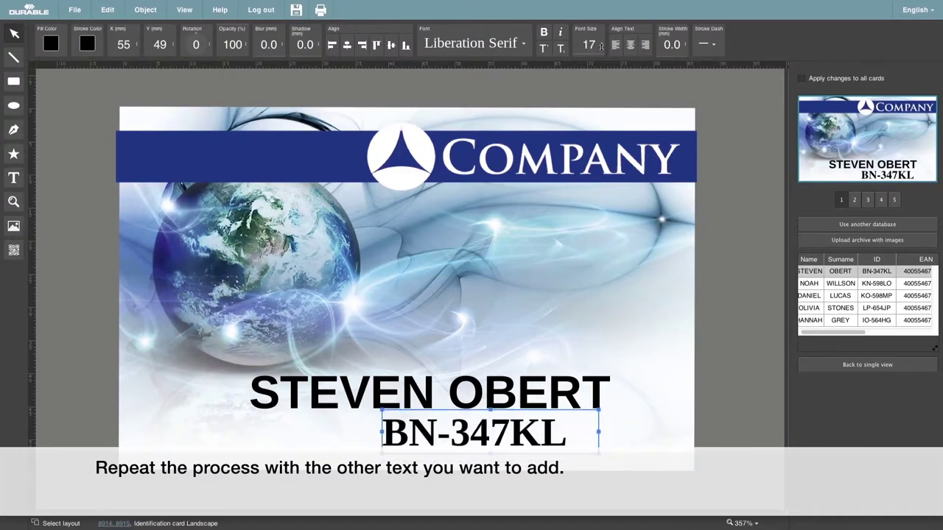
scroll(601, 47, "up", 8)
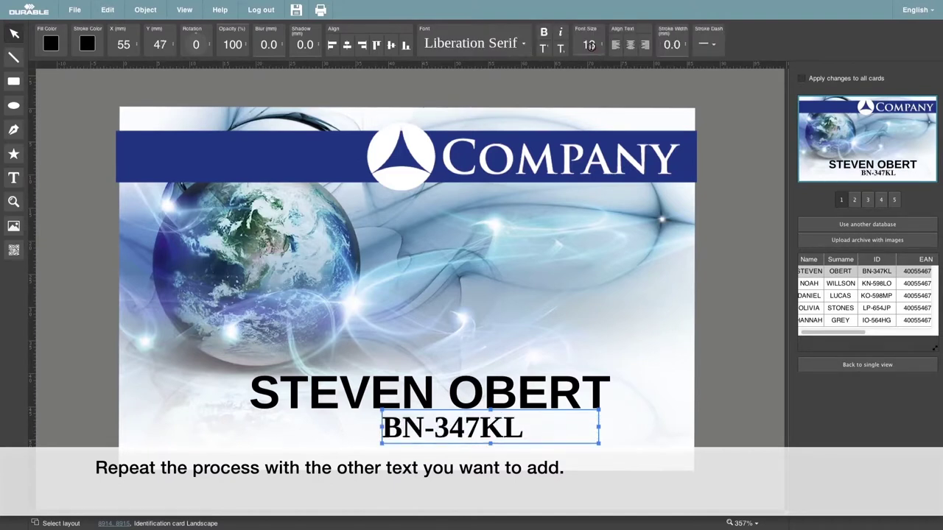
scroll(592, 50, "down", 2)
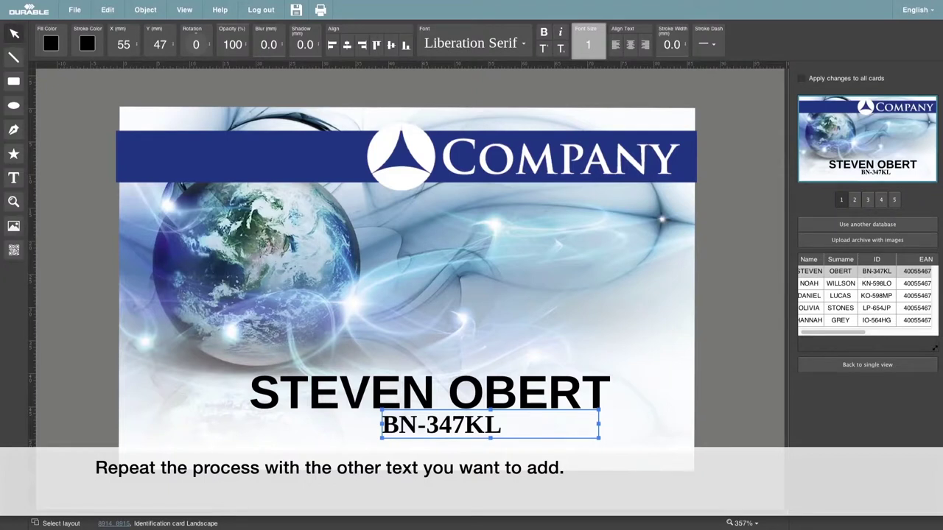
key("Return")
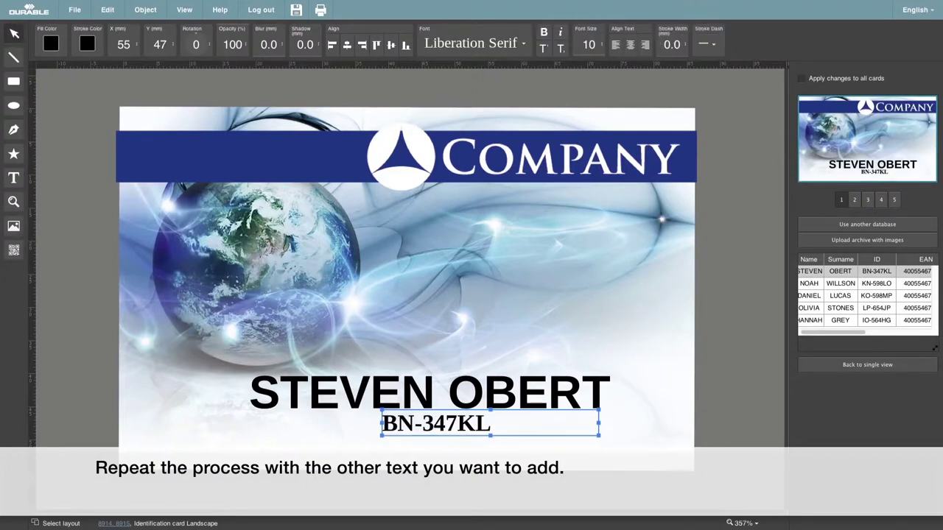
- Right-align the ID text in the Arimo font and line it up with the name's right edge
left_click(644, 45)
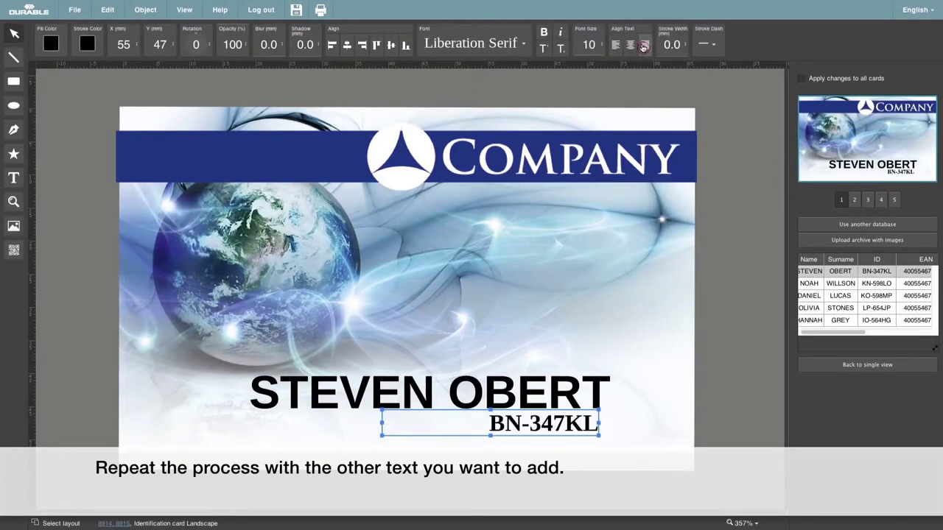
left_click(525, 45)
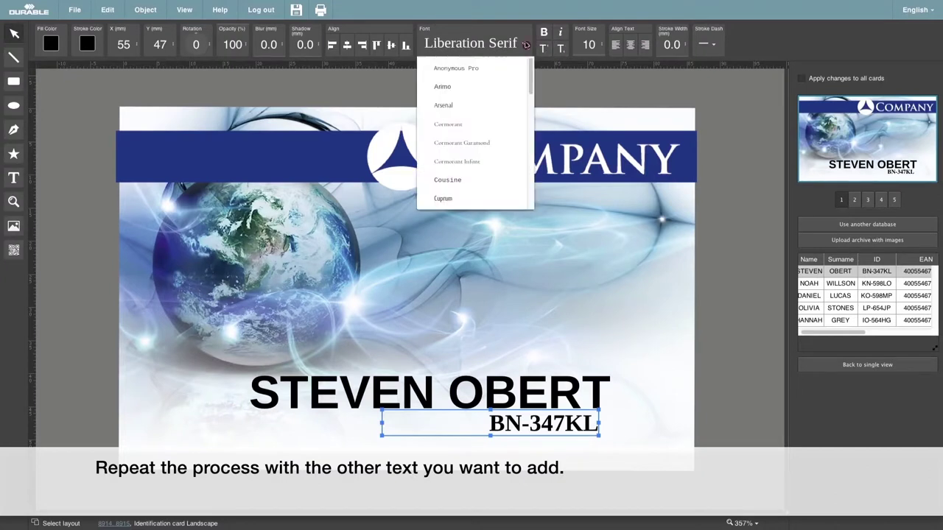
left_click(470, 87)
left_click(491, 33)
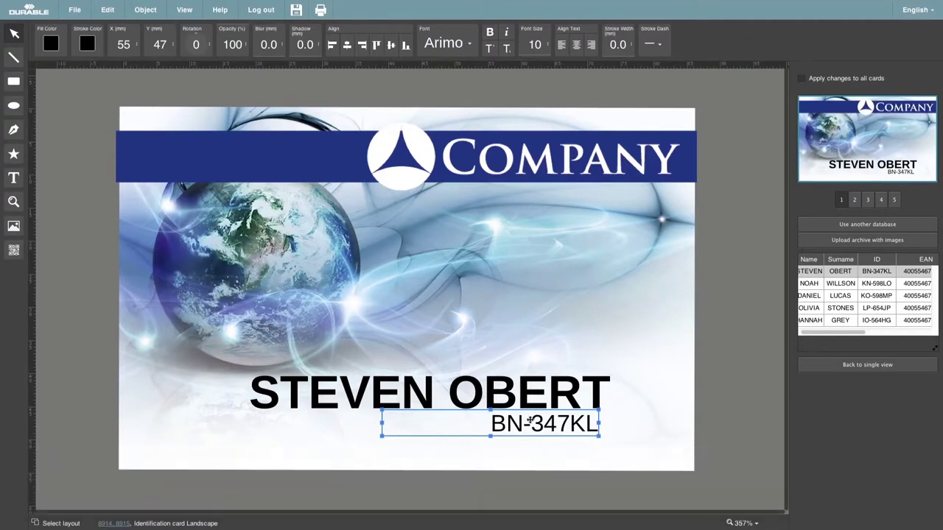
left_click_drag(531, 429, 541, 430)
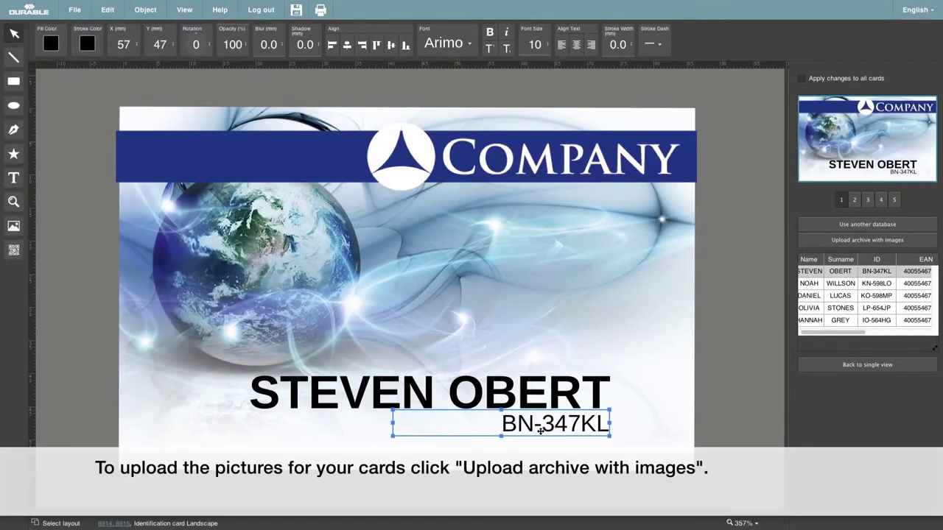
left_click(724, 463)
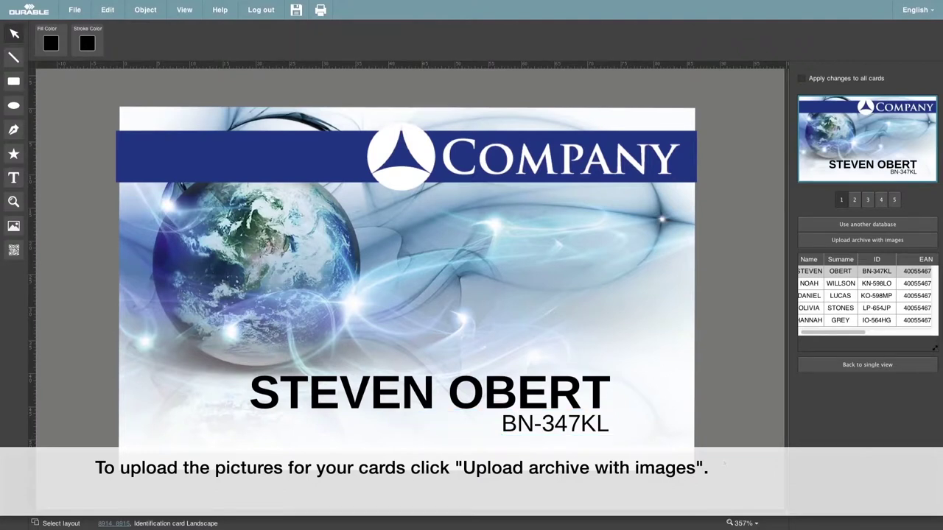
- Upload the portraits.zip image archive for the database's Picture column
left_click_drag(816, 333, 884, 330)
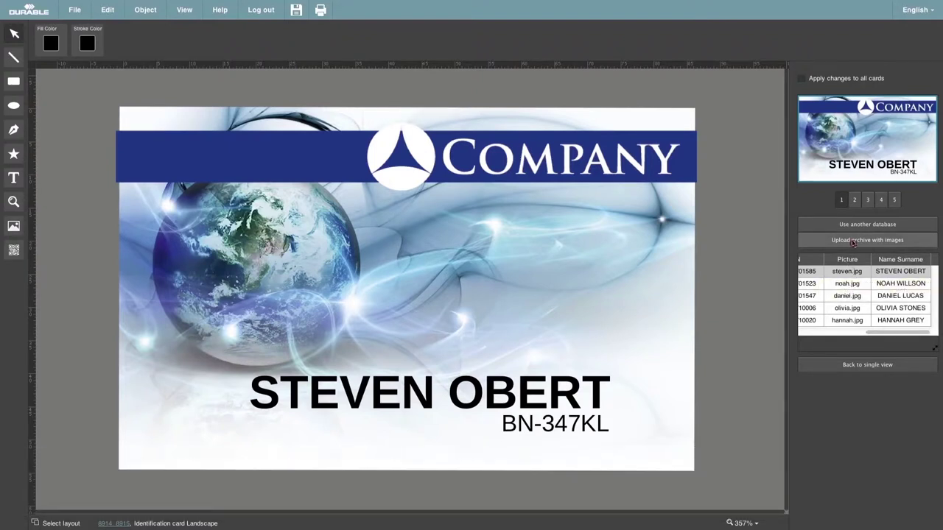
left_click(853, 242)
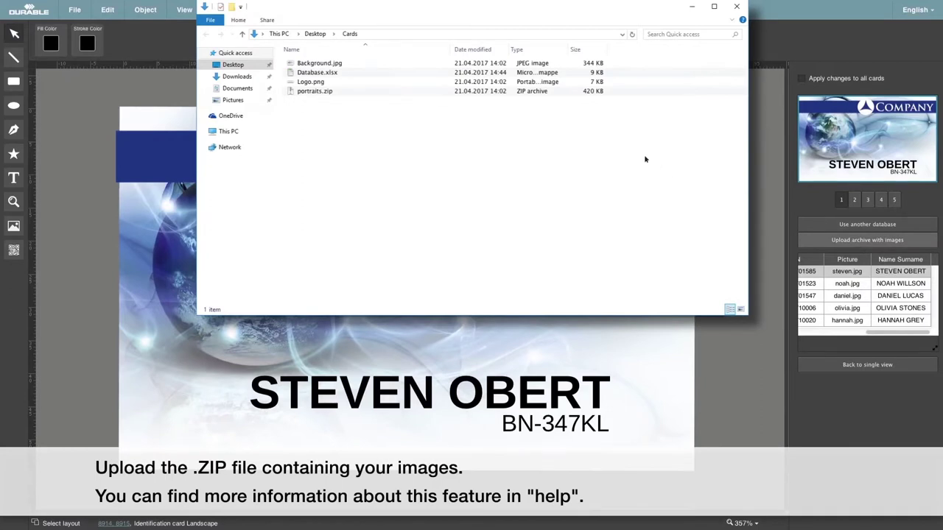
left_click(324, 91)
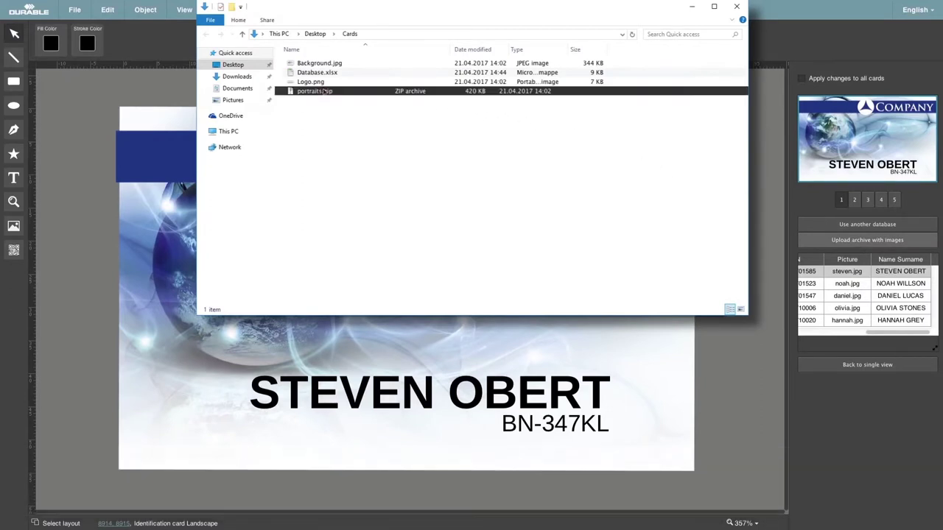
left_click(696, 306)
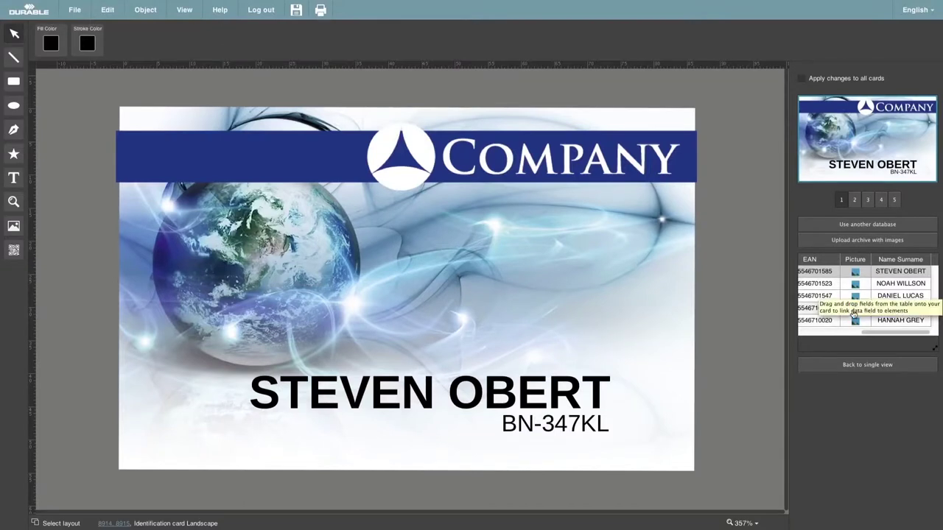
- Place the Picture field above the name, flush with its right edge, and resize the portrait to about 18 by 23 mm
left_click_drag(855, 271, 572, 269)
left_click_drag(577, 280, 555, 290)
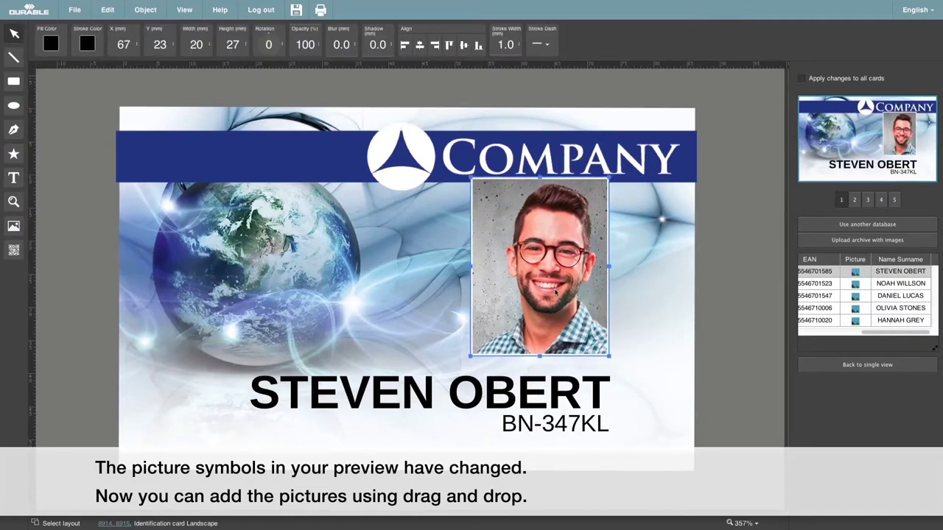
left_click_drag(471, 179, 484, 198)
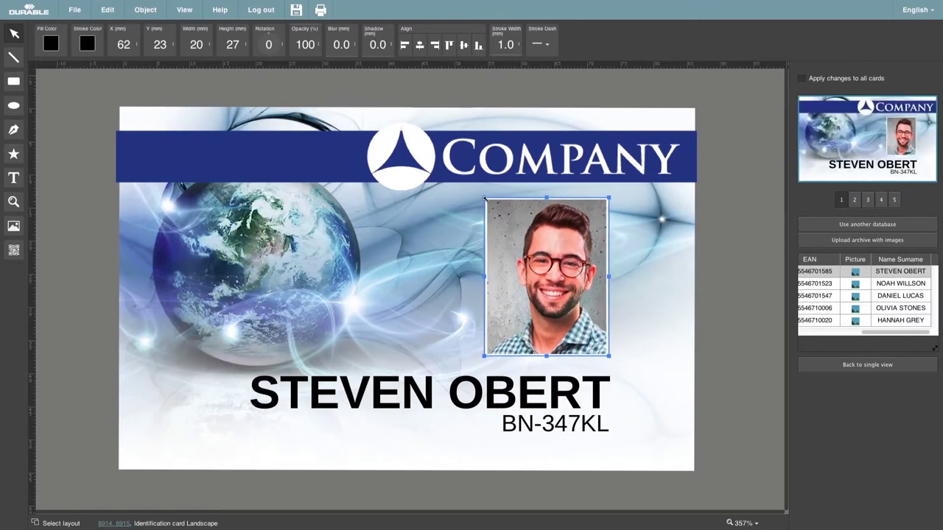
- Try converting the portrait to grayscale and brightening it in the image editor, discarding the edits
right_click(523, 225)
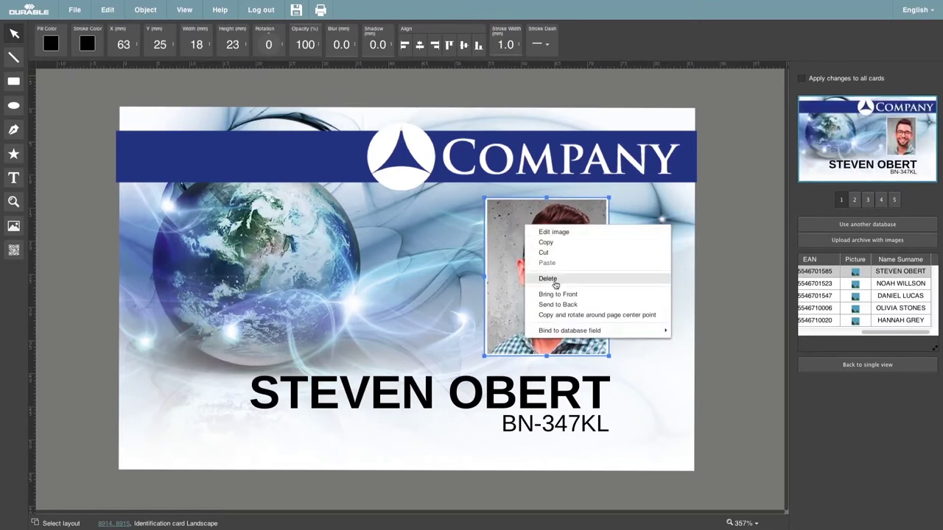
left_click(553, 232)
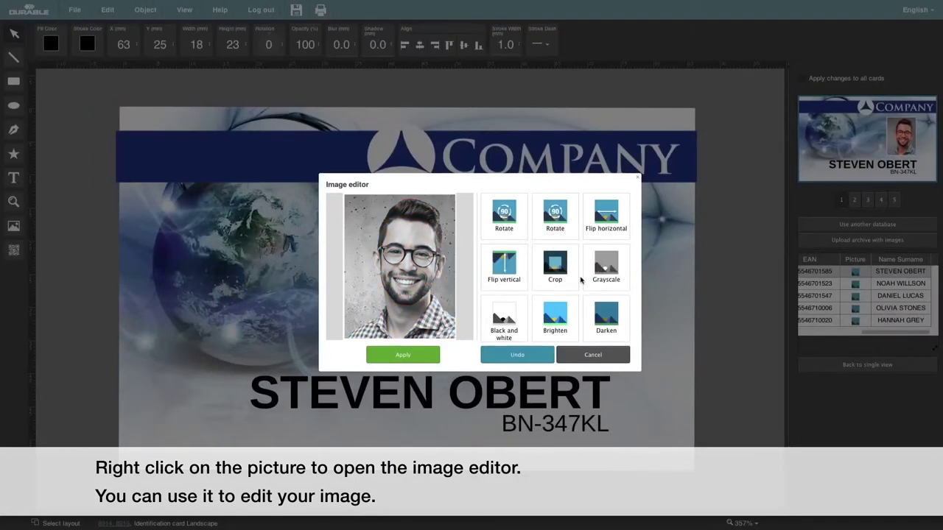
left_click(551, 317)
left_click(551, 316)
left_click(551, 317)
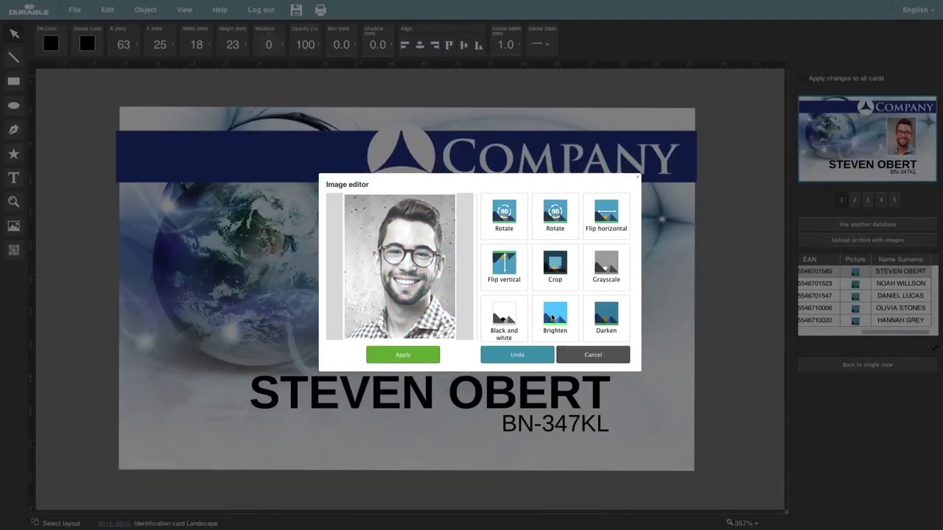
left_click(570, 355)
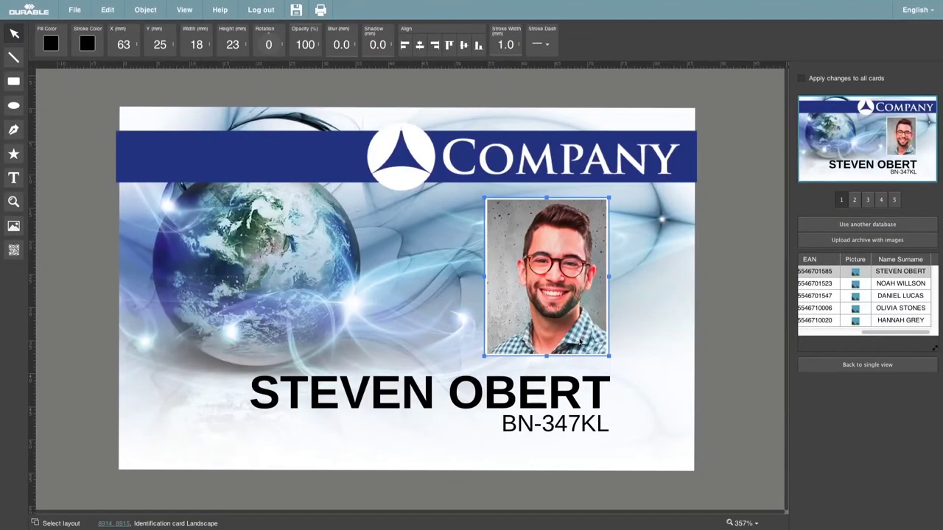
left_click(731, 203)
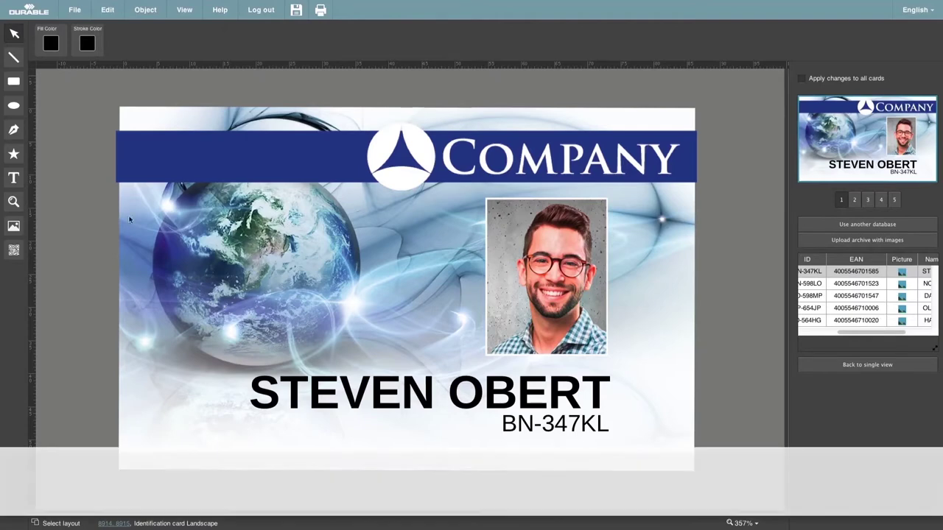
- Create an EAN13 barcode from the first database row's EAN and place it beside the portrait, about 31 by 23 mm
left_click(13, 252)
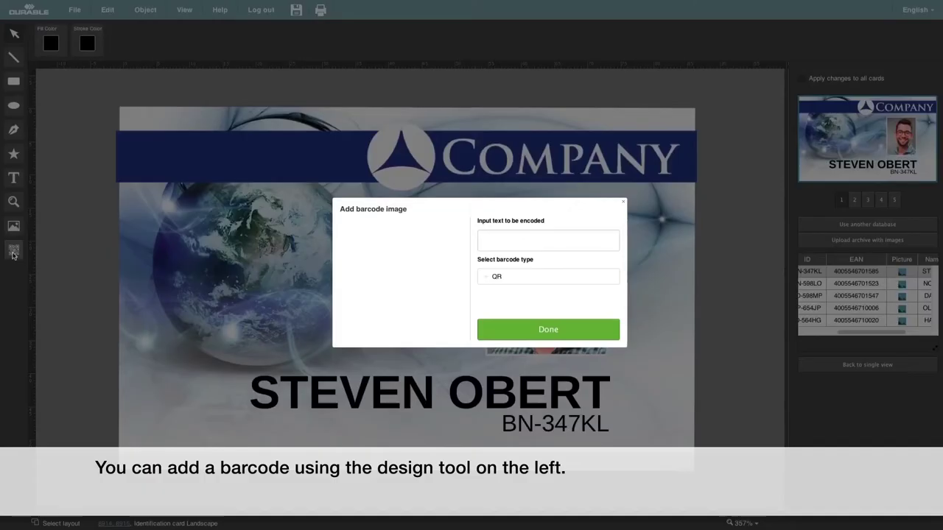
left_click(485, 277)
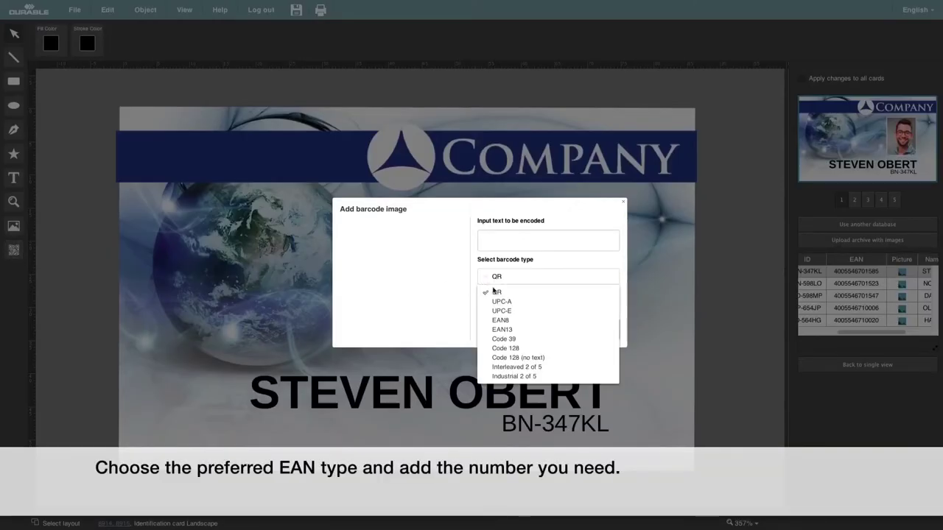
left_click(503, 329)
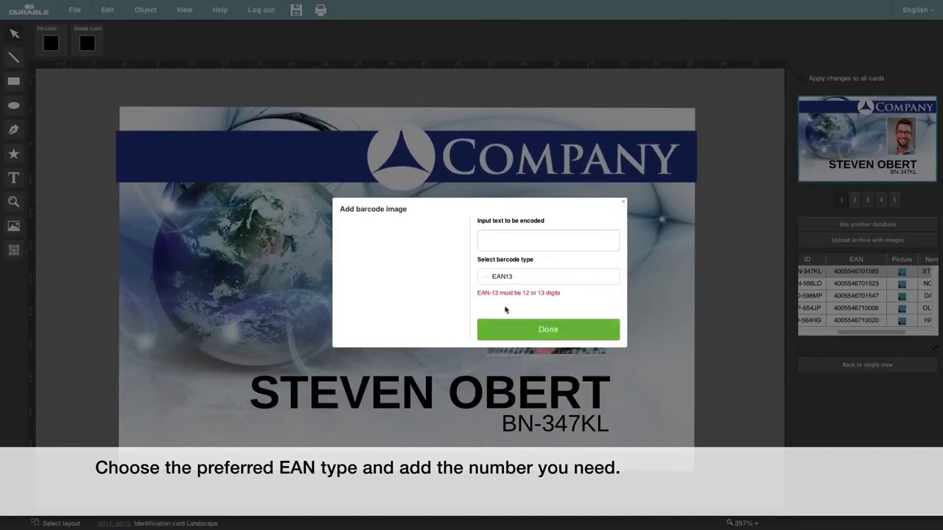
left_click(501, 241)
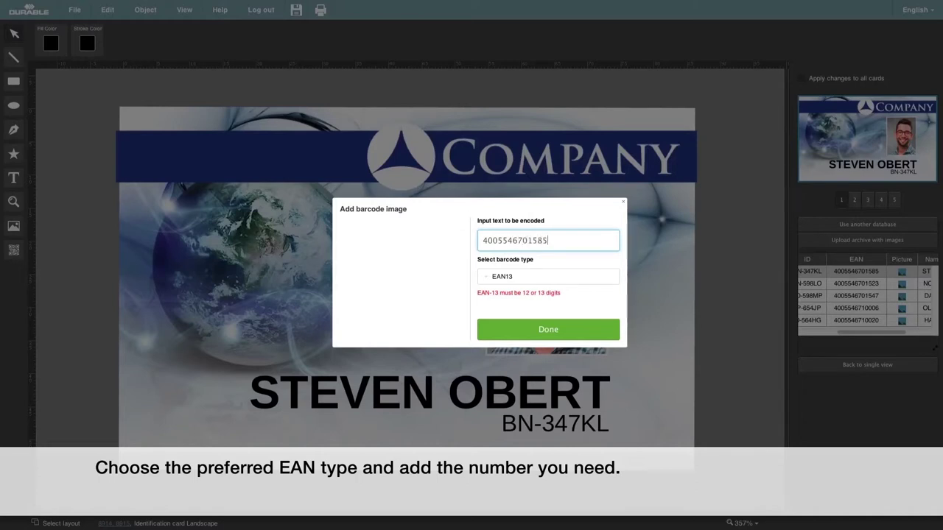
type("4005546701585")
left_click(511, 331)
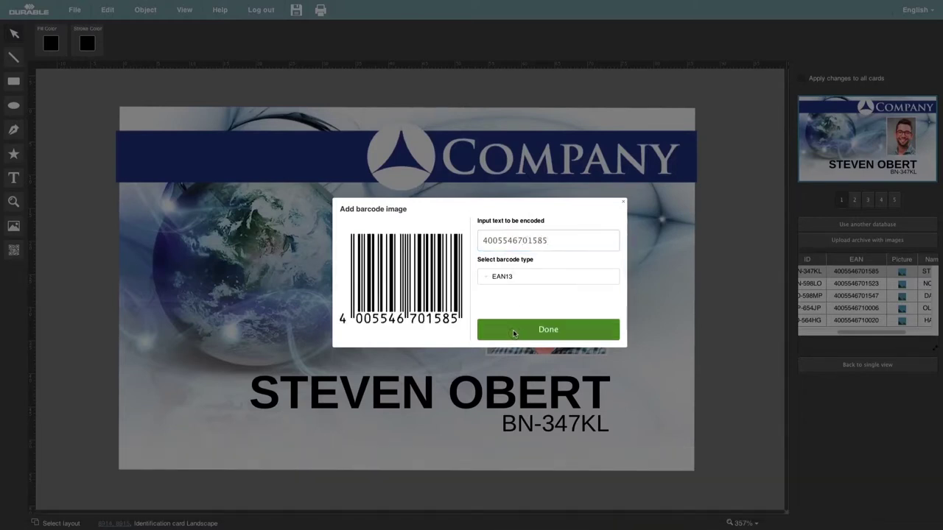
left_click_drag(495, 330, 439, 322)
- Bind the barcode to the database's EAN field
right_click(437, 239)
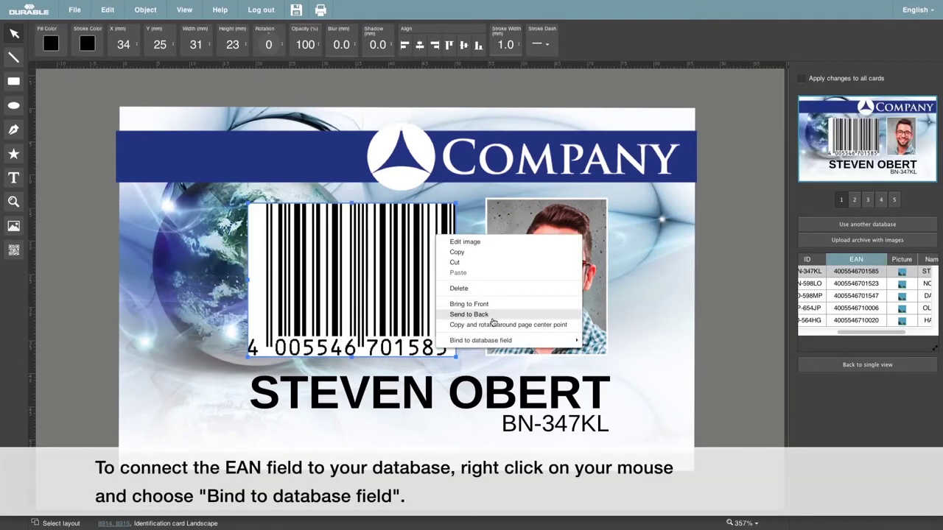
mouse_move(497, 343)
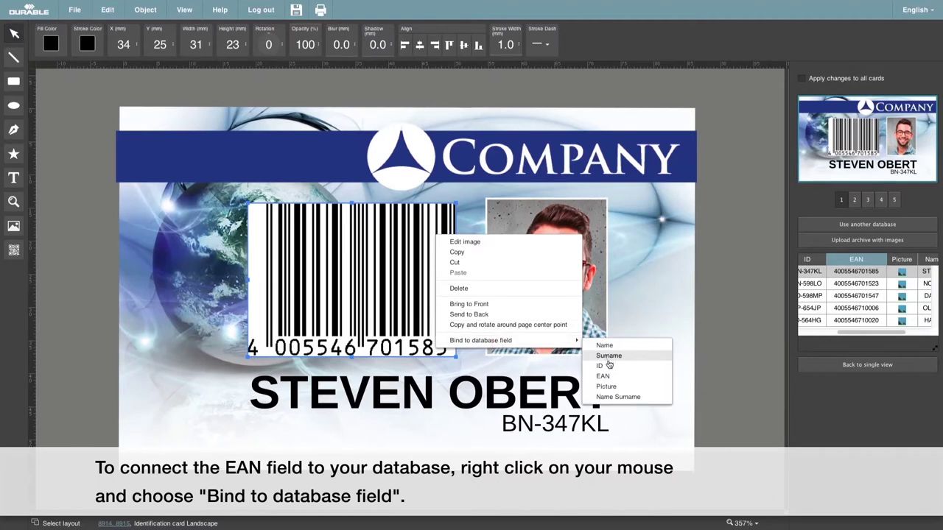
left_click(604, 377)
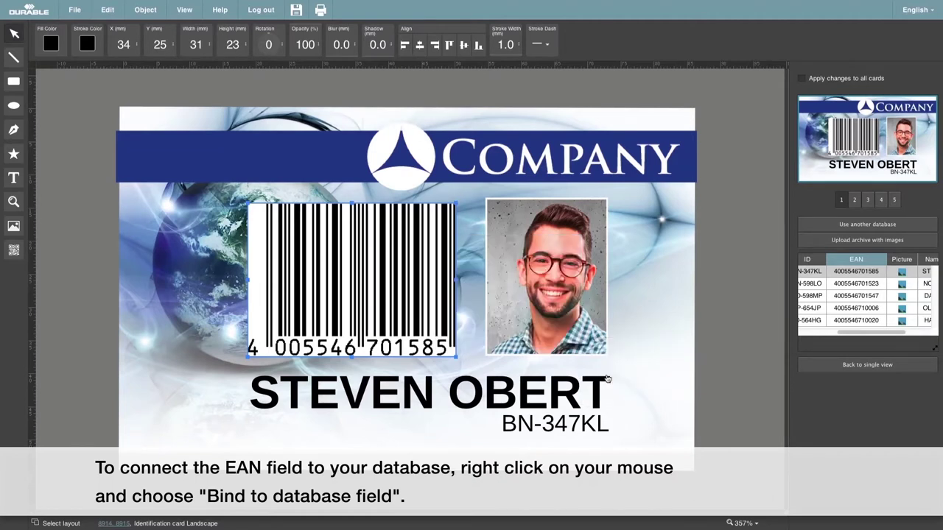
- Review the merged card design for records 2 to 5 and return to record 1
left_click(852, 199)
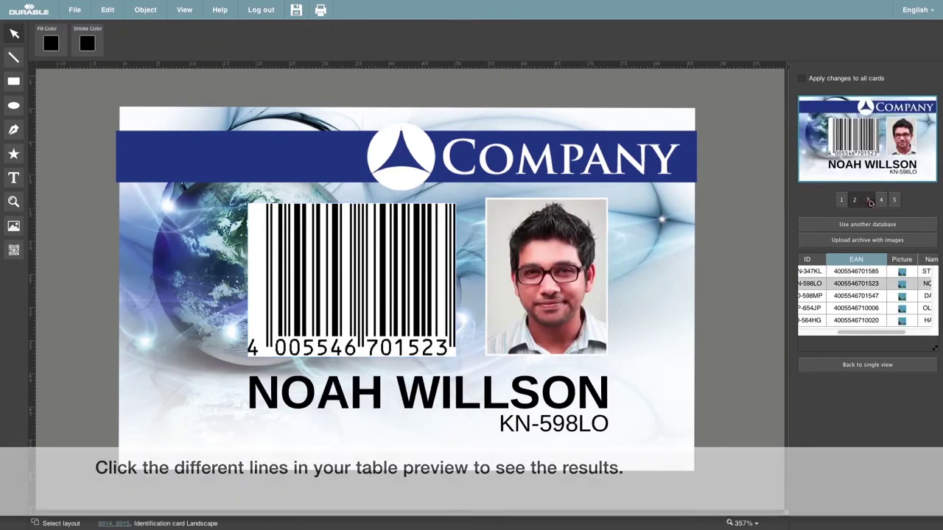
left_click(868, 201)
left_click(880, 200)
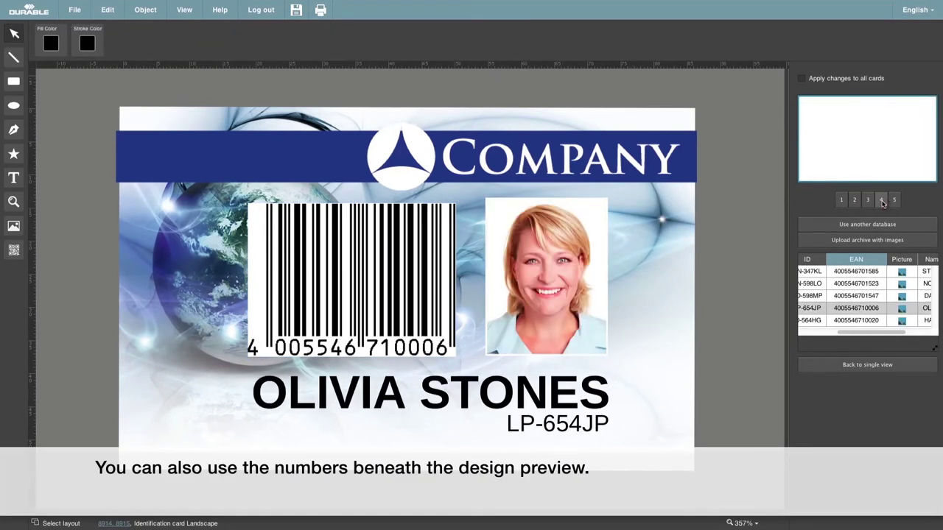
left_click(893, 200)
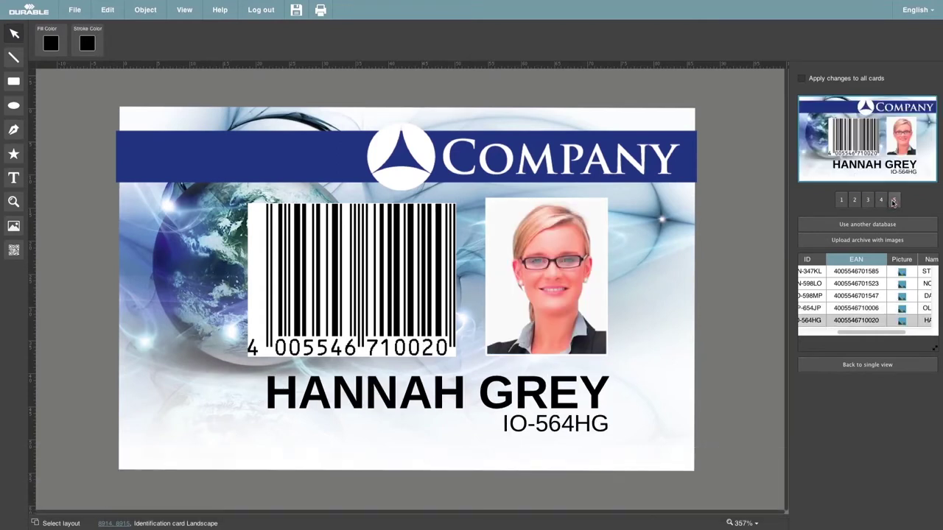
left_click(842, 200)
- Crop the first card's barcode in the image editor to a full-width strip of bars, leaving out the digits and upper part
left_click(426, 236)
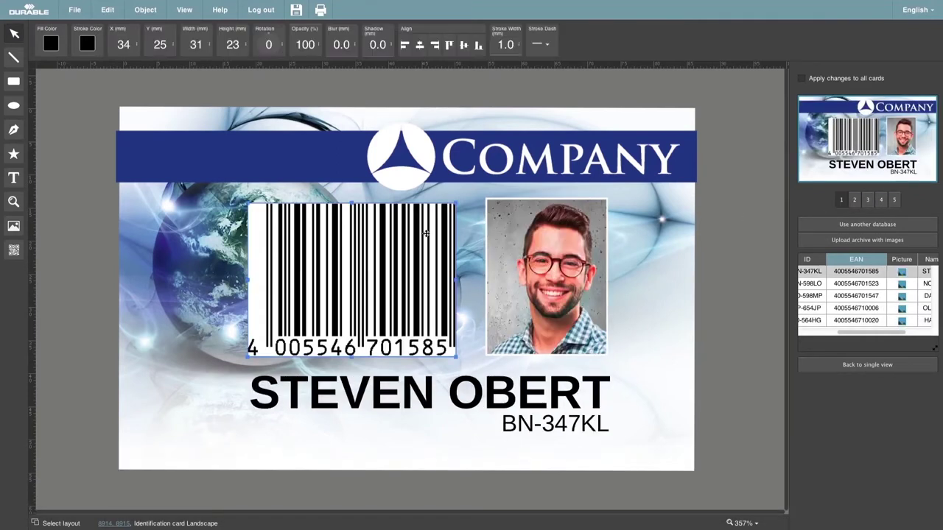
right_click(426, 236)
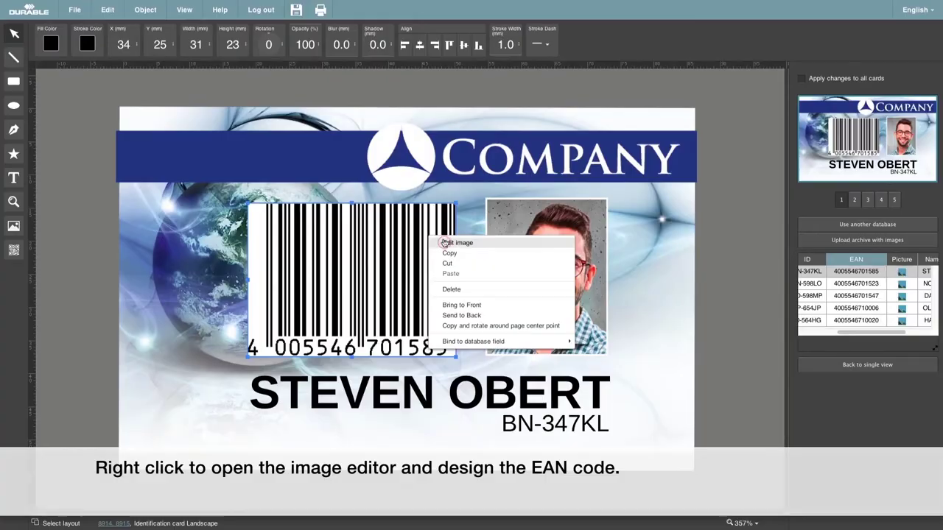
left_click(445, 243)
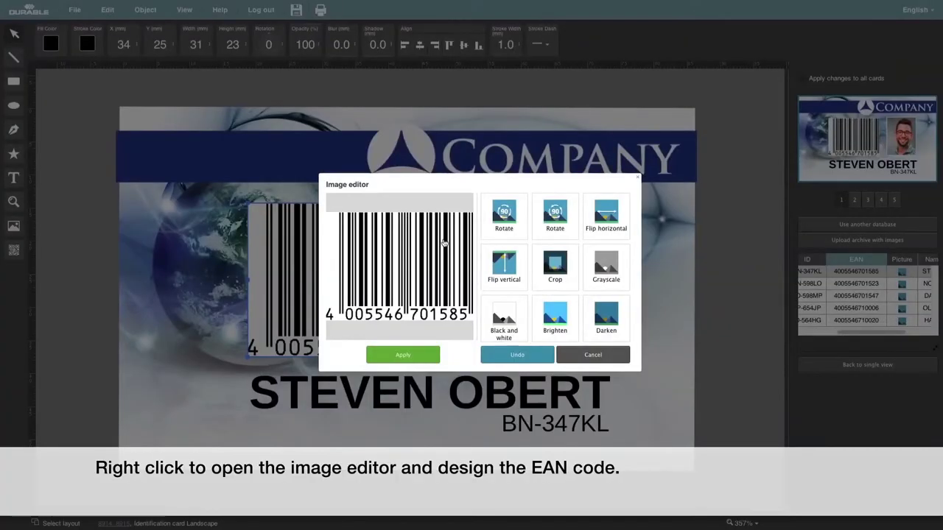
left_click(547, 269)
left_click_drag(358, 267, 335, 267)
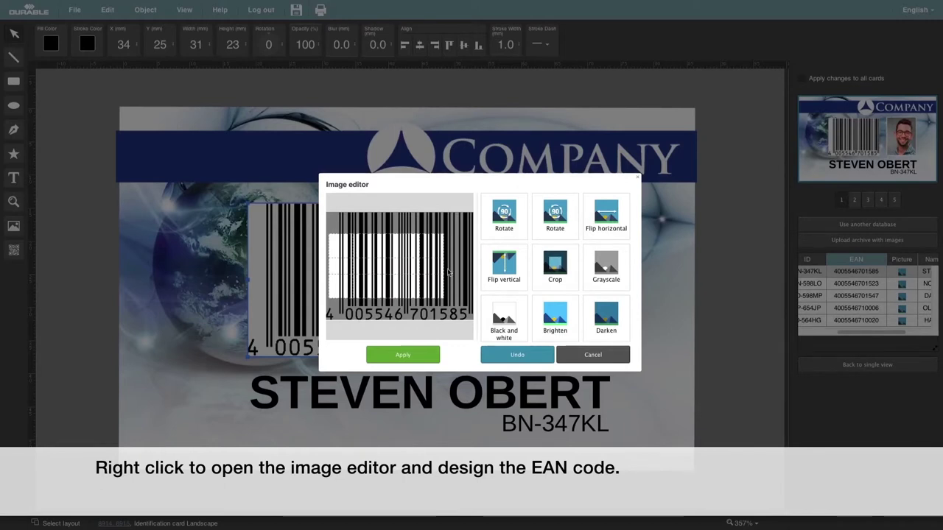
left_click_drag(444, 266, 480, 271)
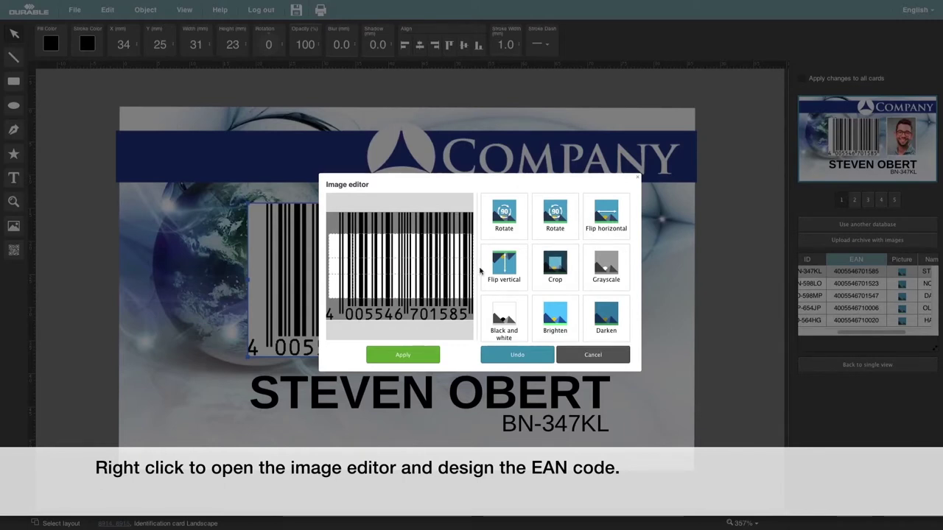
left_click_drag(403, 235, 402, 254)
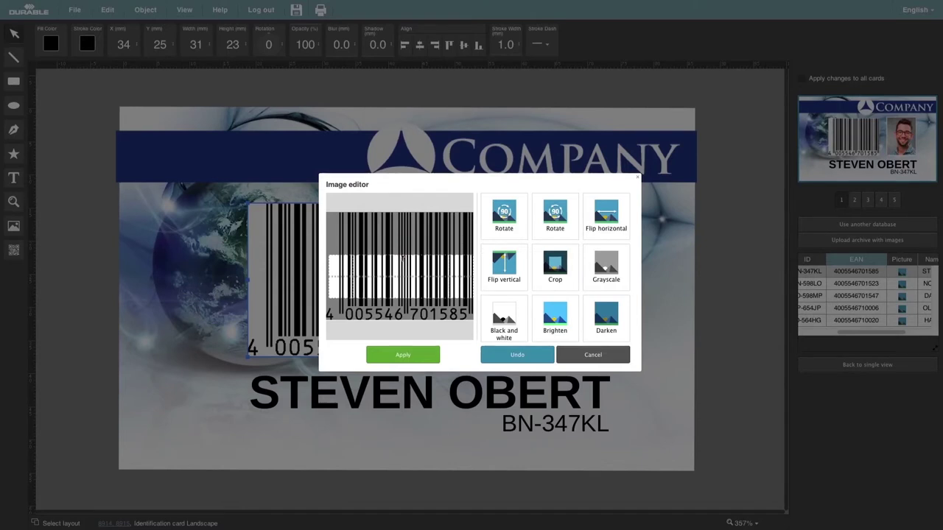
left_click(401, 357)
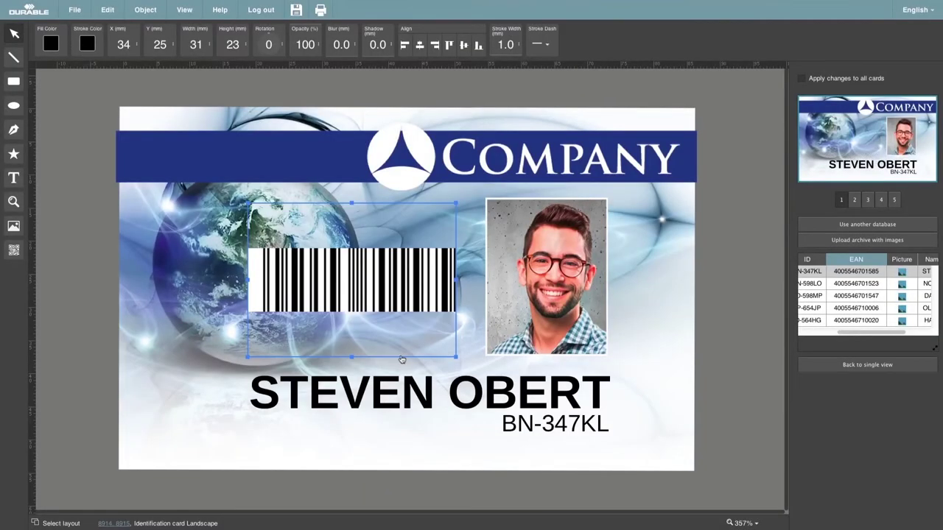
- Rotate the cropped barcode to about -91 degrees, scale it to about 25 by 19 mm and place it right of the portrait
left_click_drag(459, 200, 623, 229)
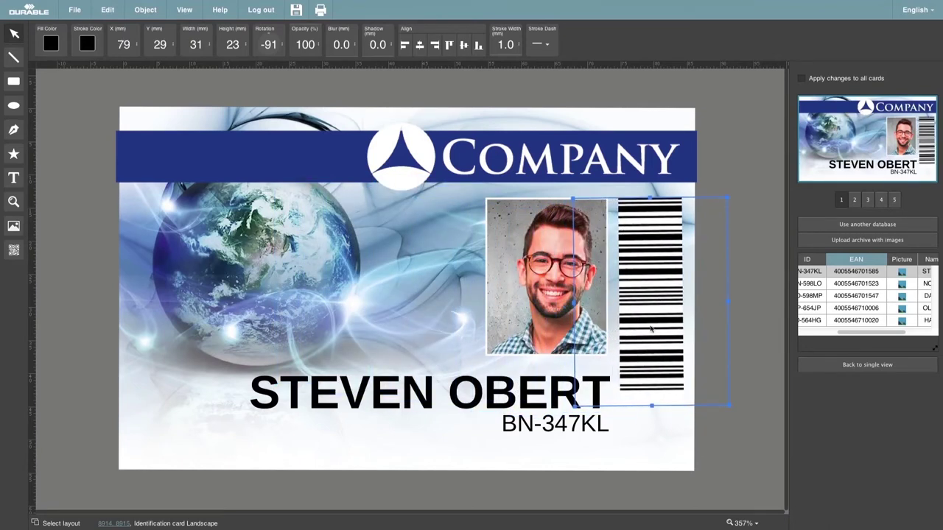
left_click_drag(729, 405, 708, 366)
left_click_drag(651, 345, 660, 346)
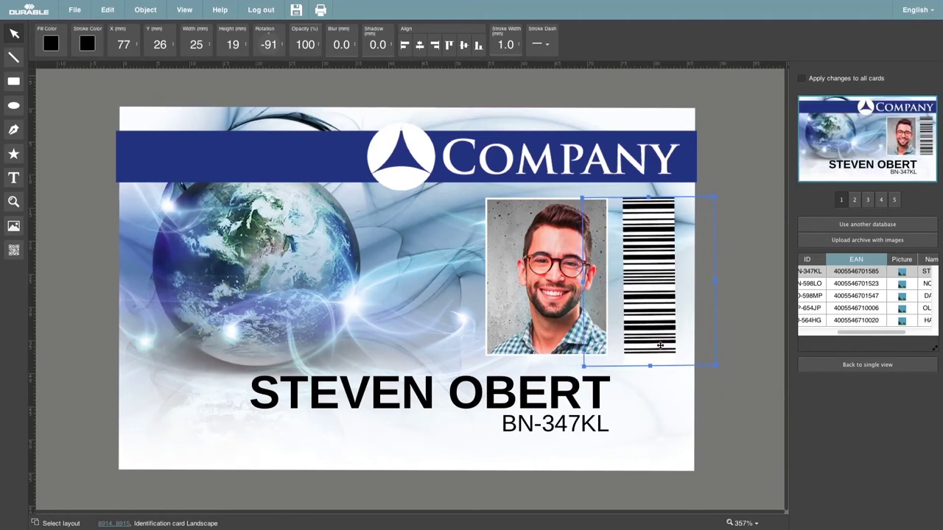
left_click(740, 351)
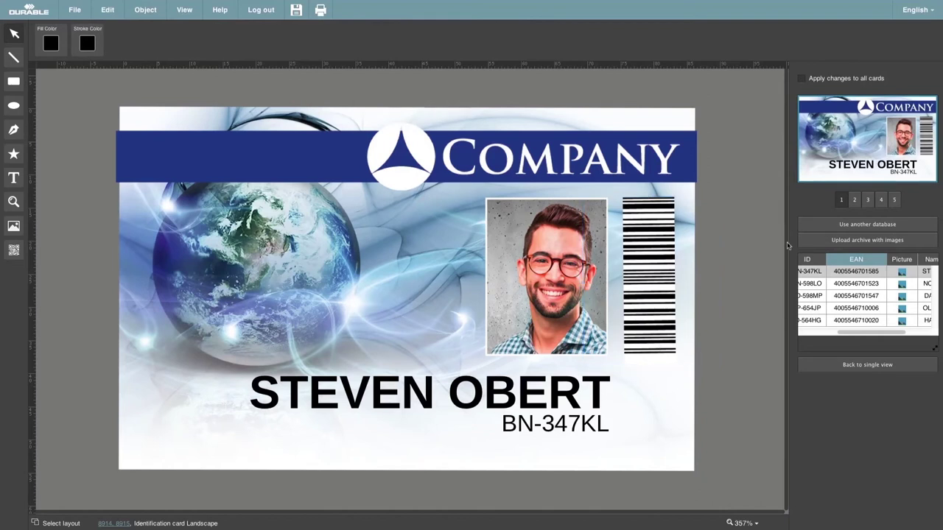
- Check the card design with the rotated barcode on records 2 to 5 and return to record 1
left_click(854, 199)
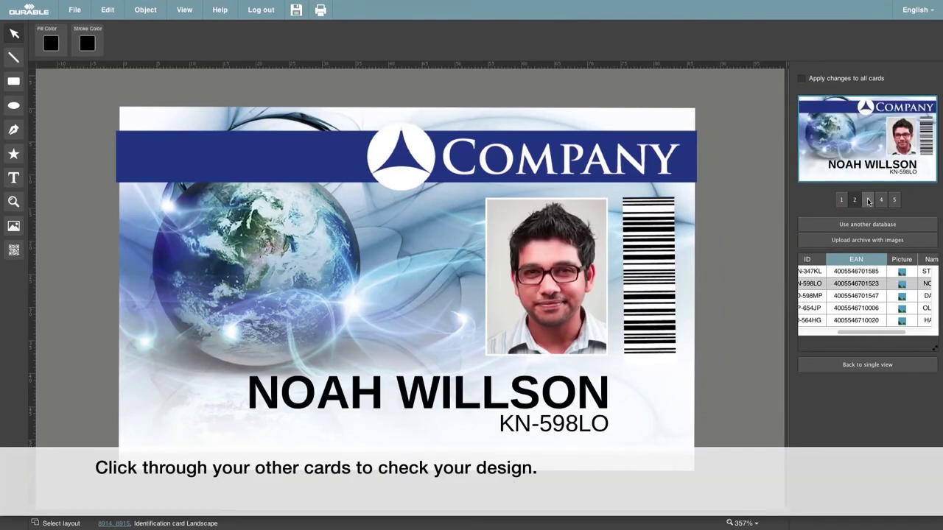
left_click(867, 201)
left_click(880, 200)
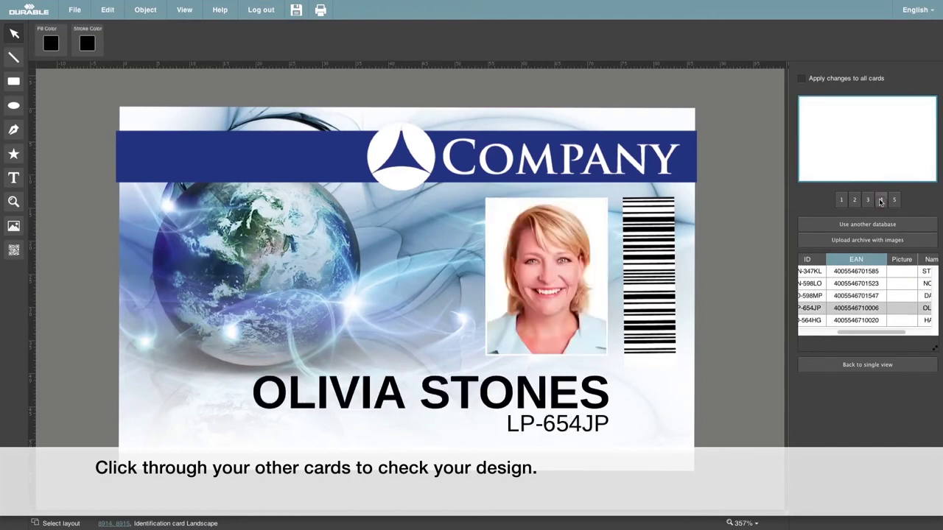
left_click(894, 200)
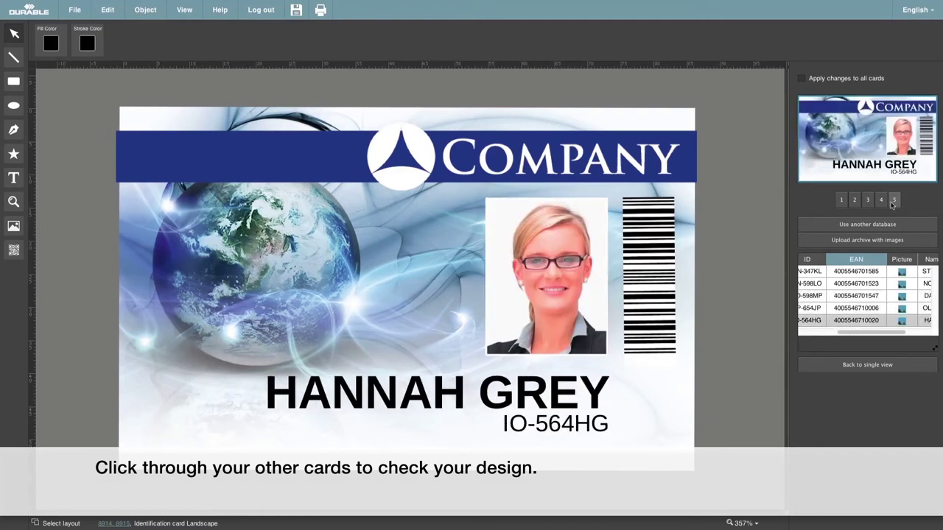
left_click(841, 202)
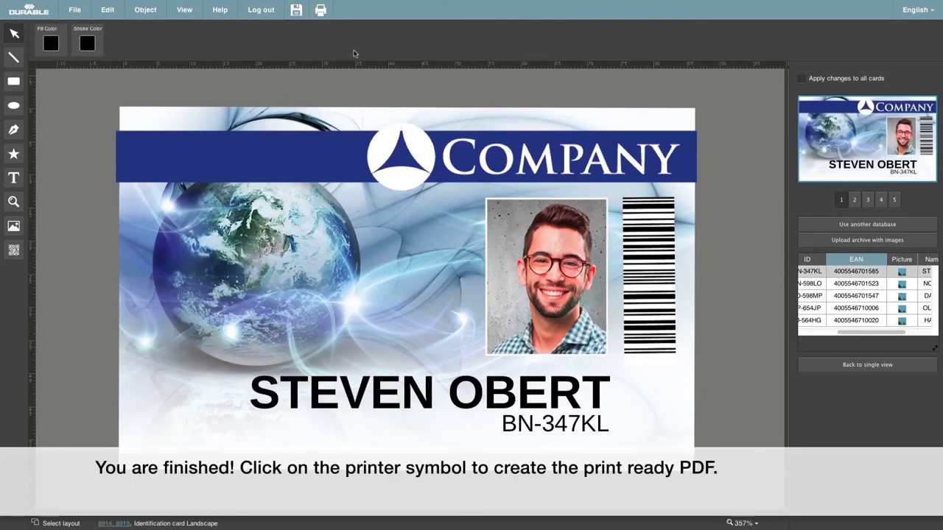
- Create the print-ready PDF of the cards, look through its pages and start printing it from the browser
left_click(317, 14)
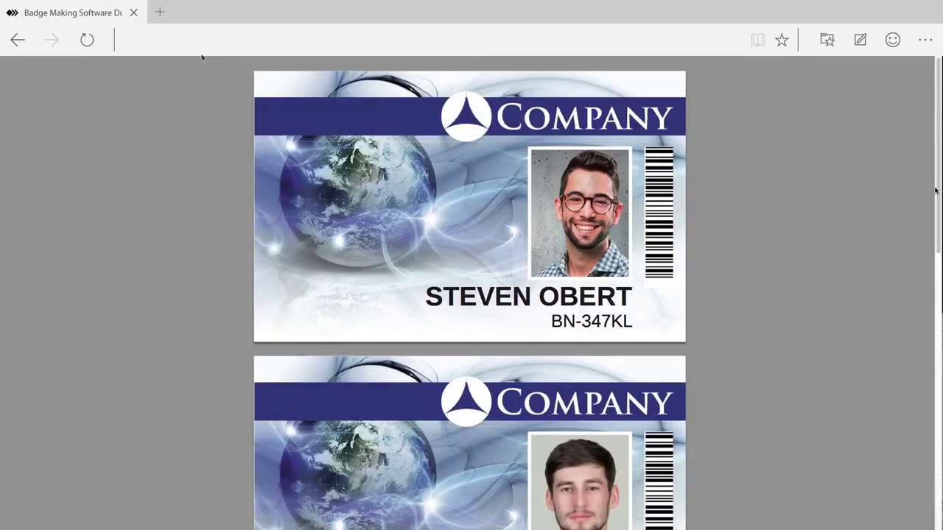
left_click_drag(935, 190, 913, 157)
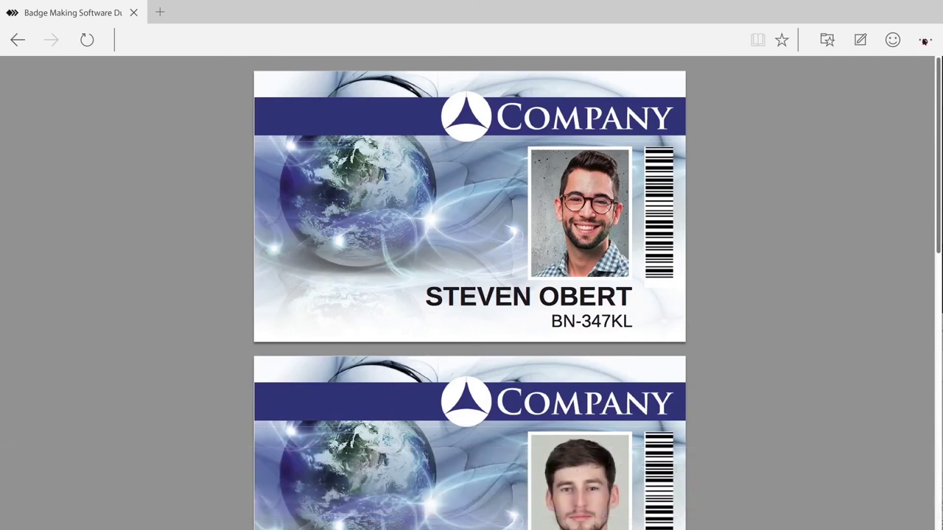
left_click(924, 41)
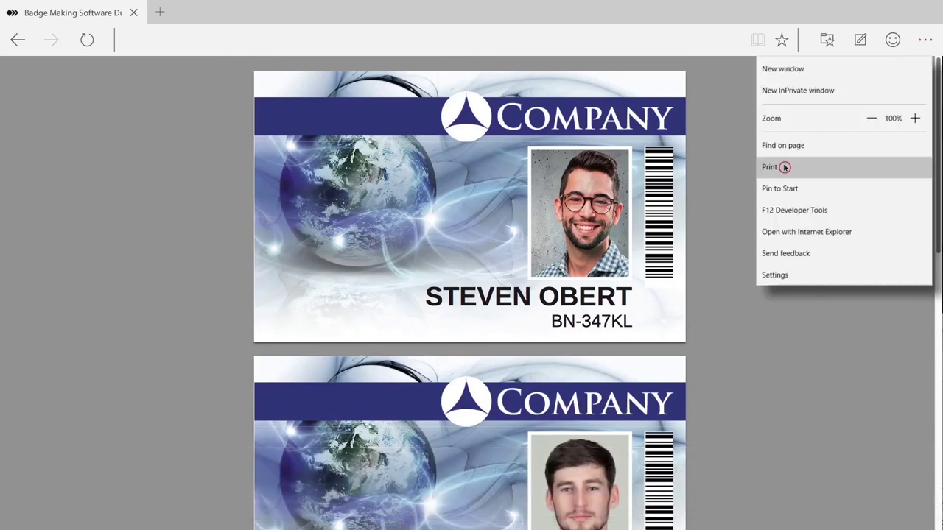